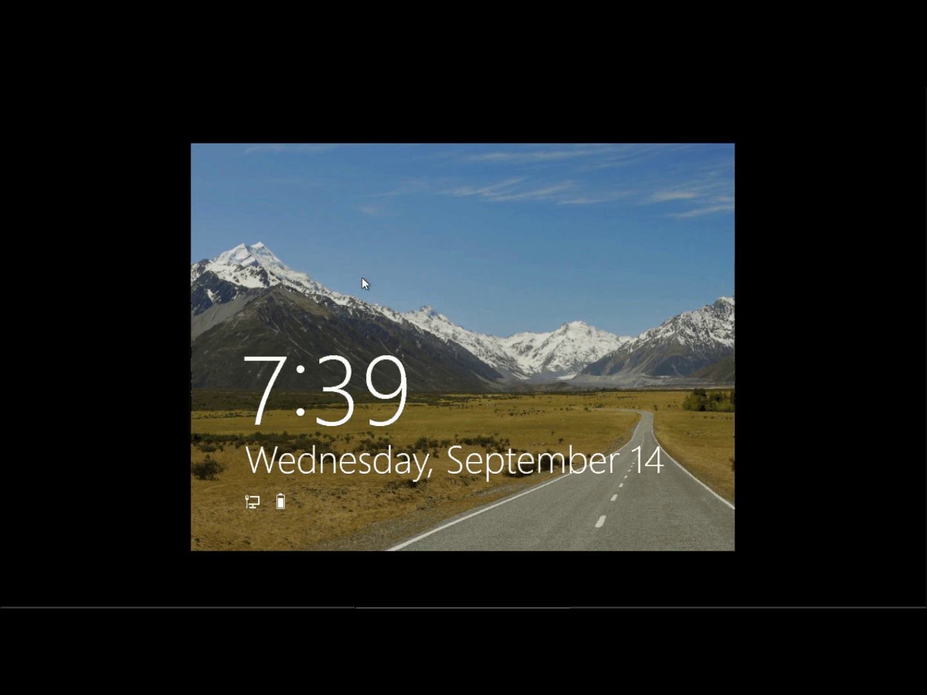
- Dismiss the lock screen and sign in with the account password
left_click(417, 389)
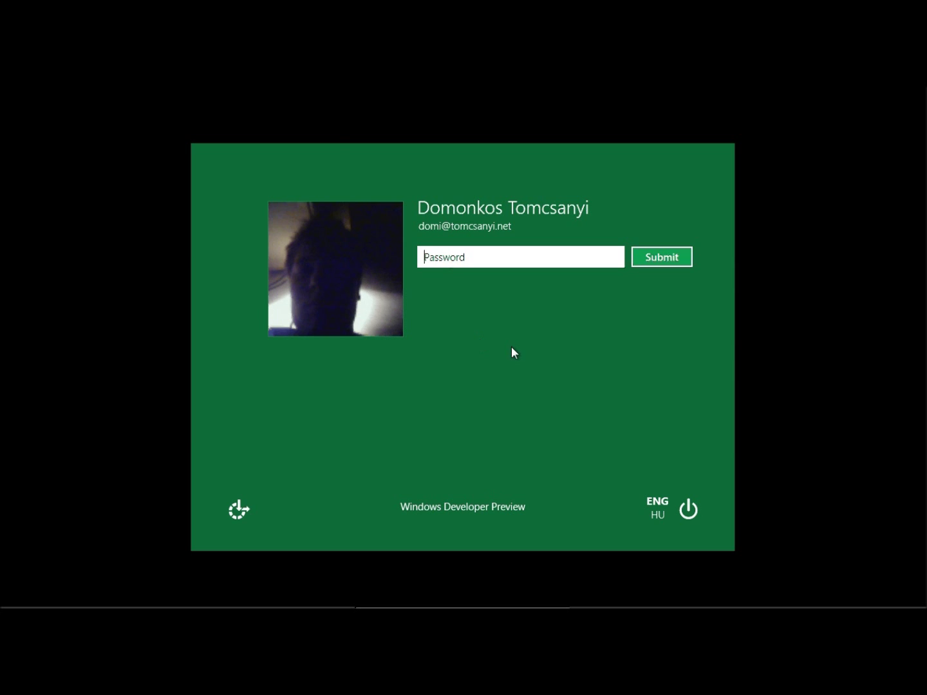
type("•••••••")
left_click(655, 264)
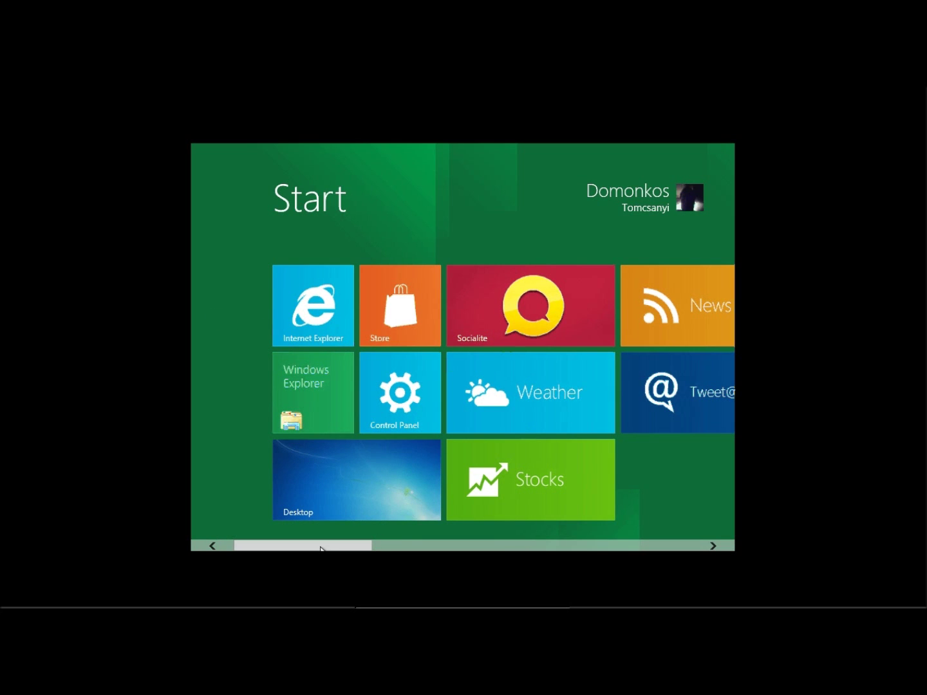
- Scroll through all Start screen tile groups, from Internet Explorer to Sudoku, and back
scroll(460, 531, "down", 5)
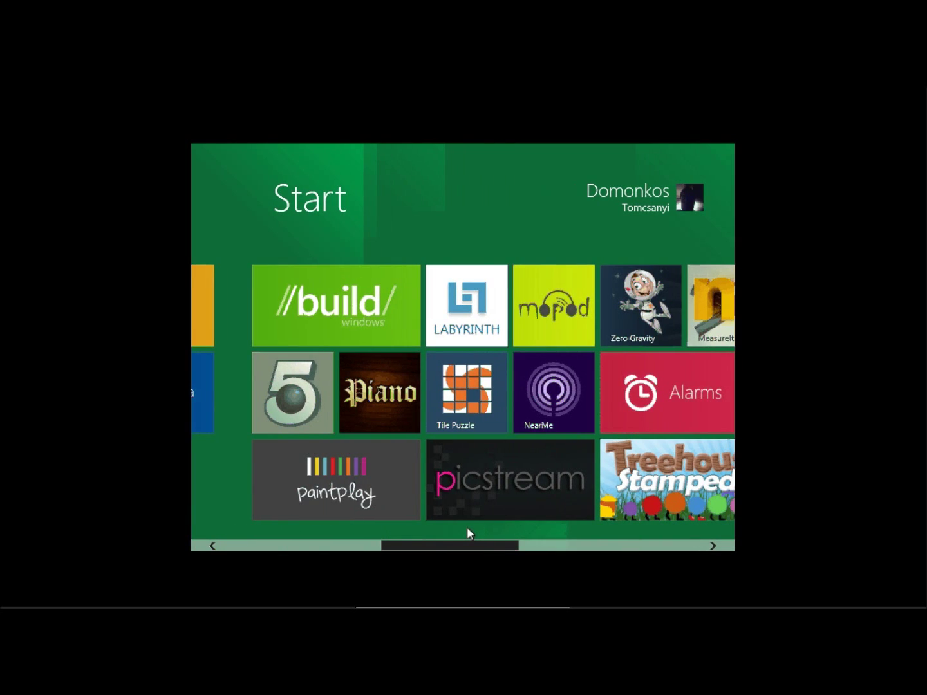
scroll(466, 527, "up", 6)
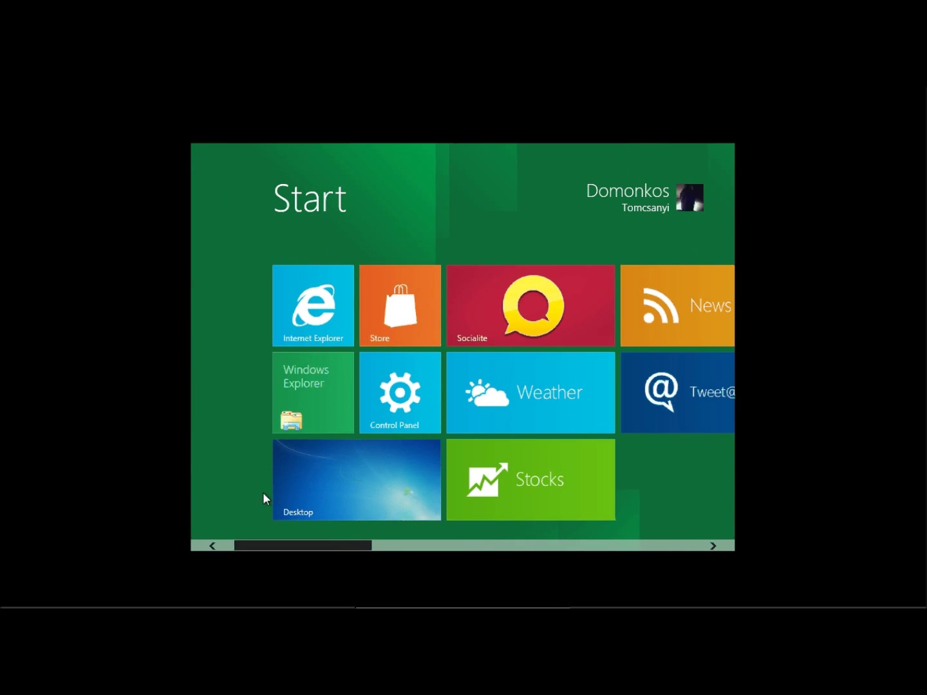
scroll(344, 515, "down", 5)
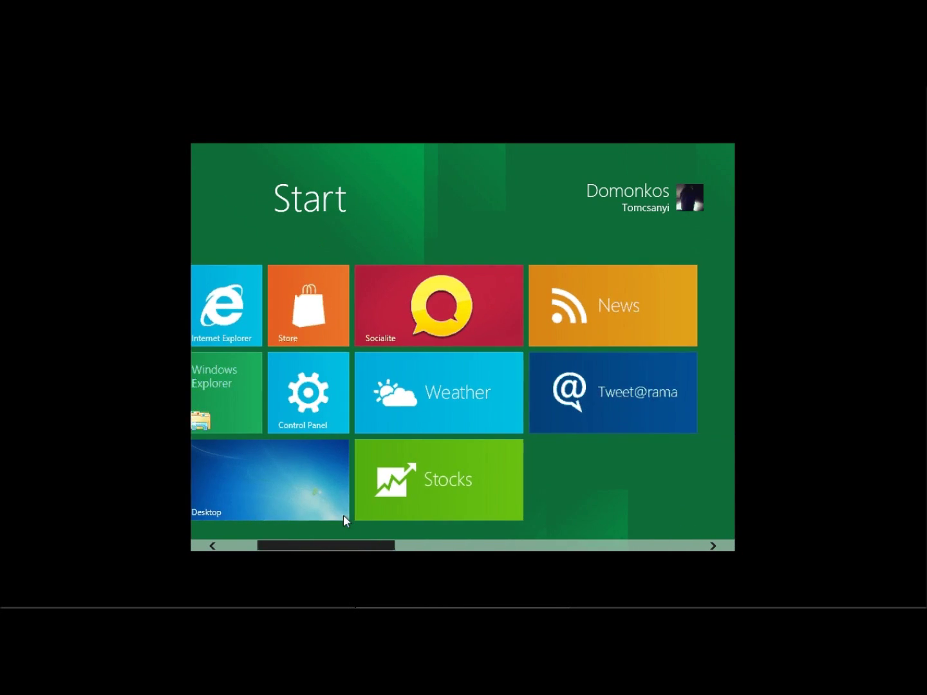
scroll(642, 513, "down", 2)
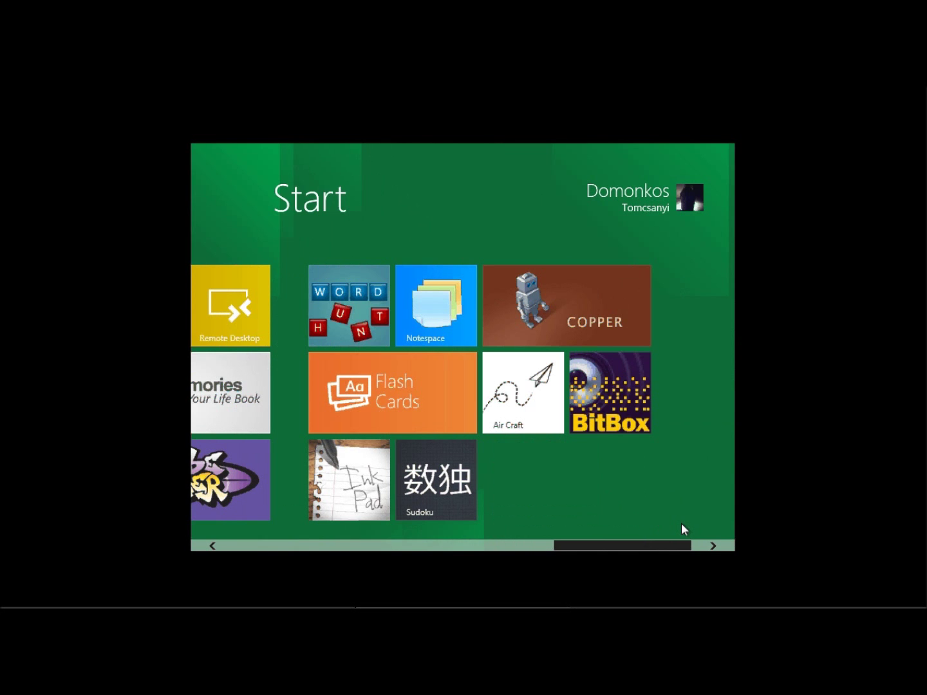
scroll(582, 524, "up", 2)
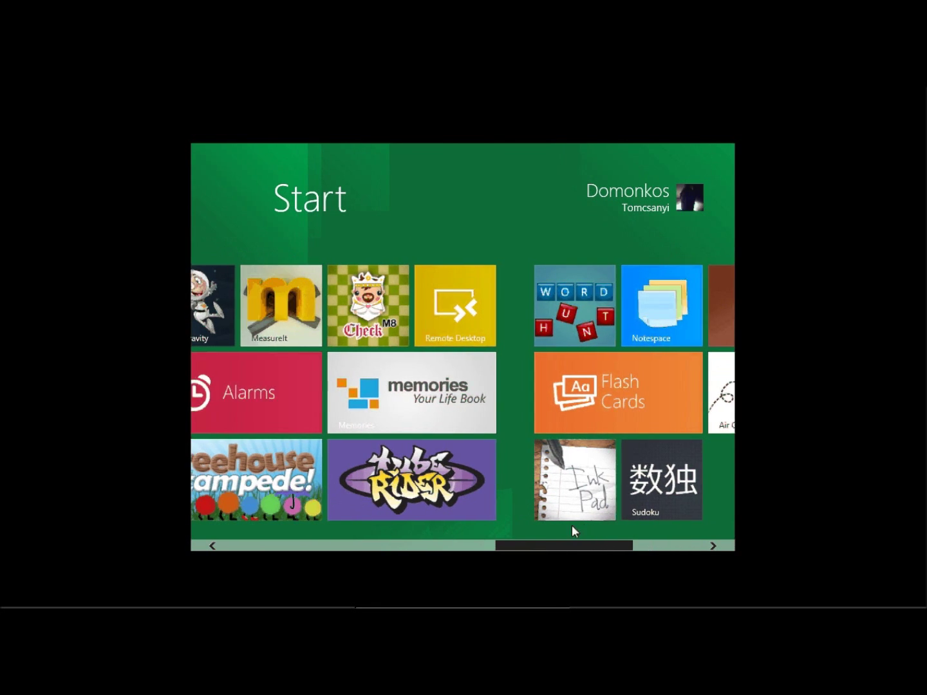
scroll(573, 528, "up", 5)
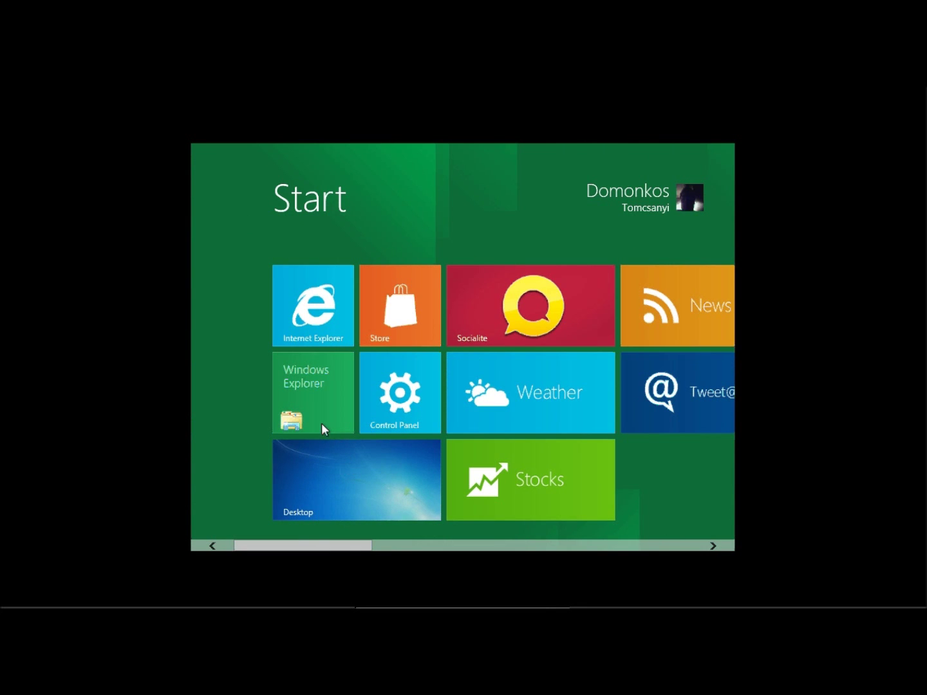
- Open the Windows Explorer Libraries window, show the desktop, restore the window, then close it
left_click(305, 406)
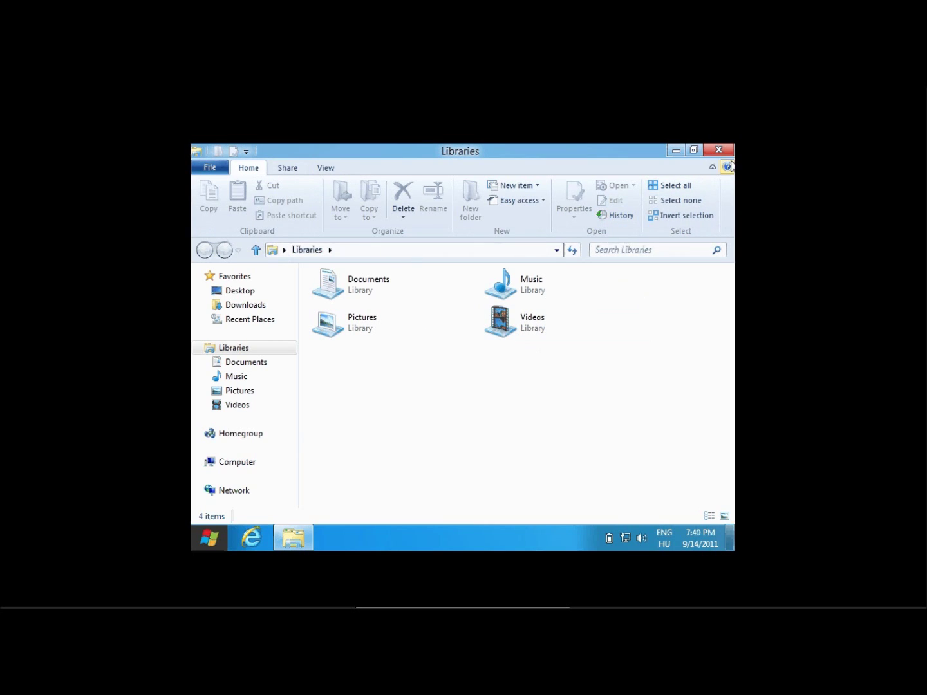
mouse_move(200, 549)
left_click(730, 538)
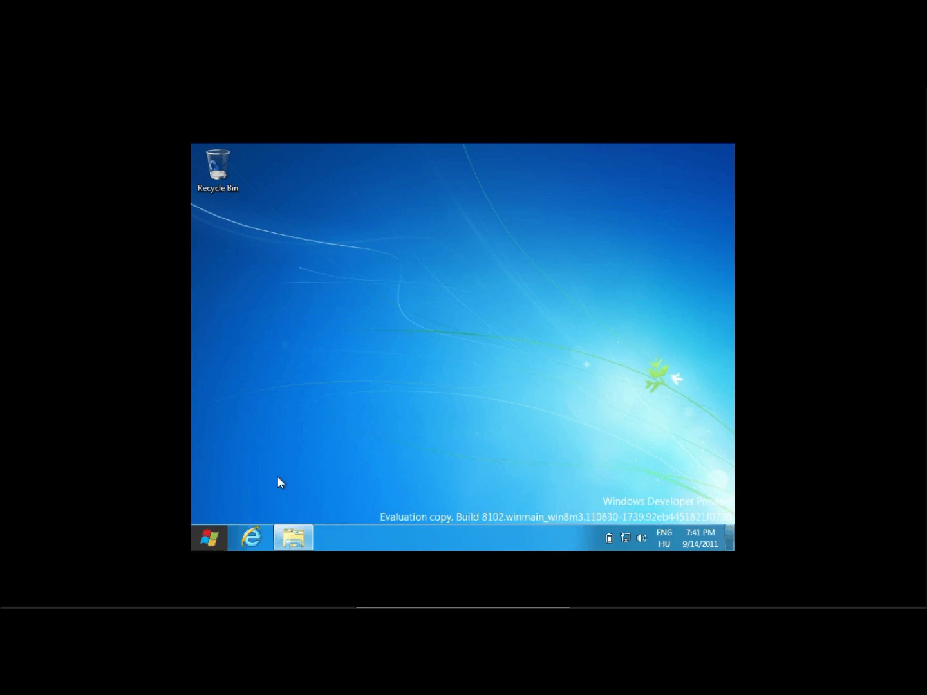
left_click(293, 538)
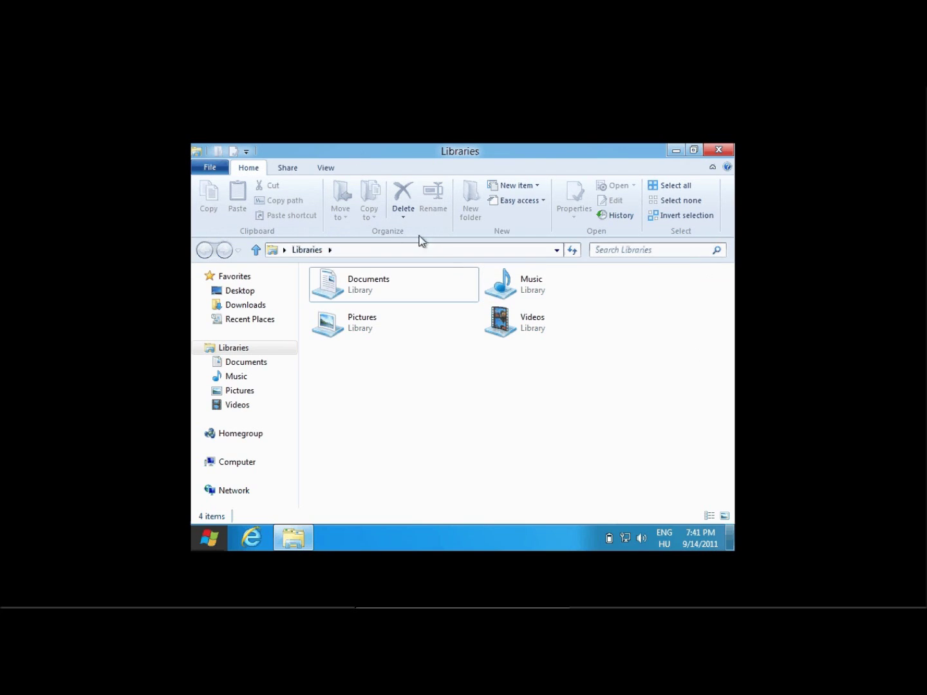
left_click(729, 153)
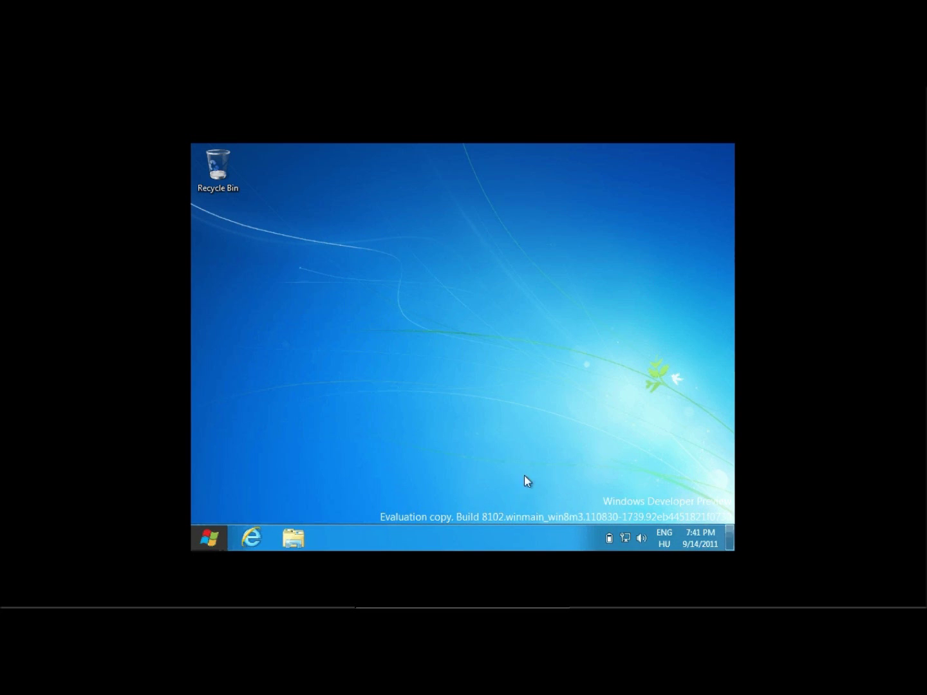
- Return to the Start screen and bring up the Metro Control Panel, browsing categories Personalize through Search/Share/Send
left_click(209, 539)
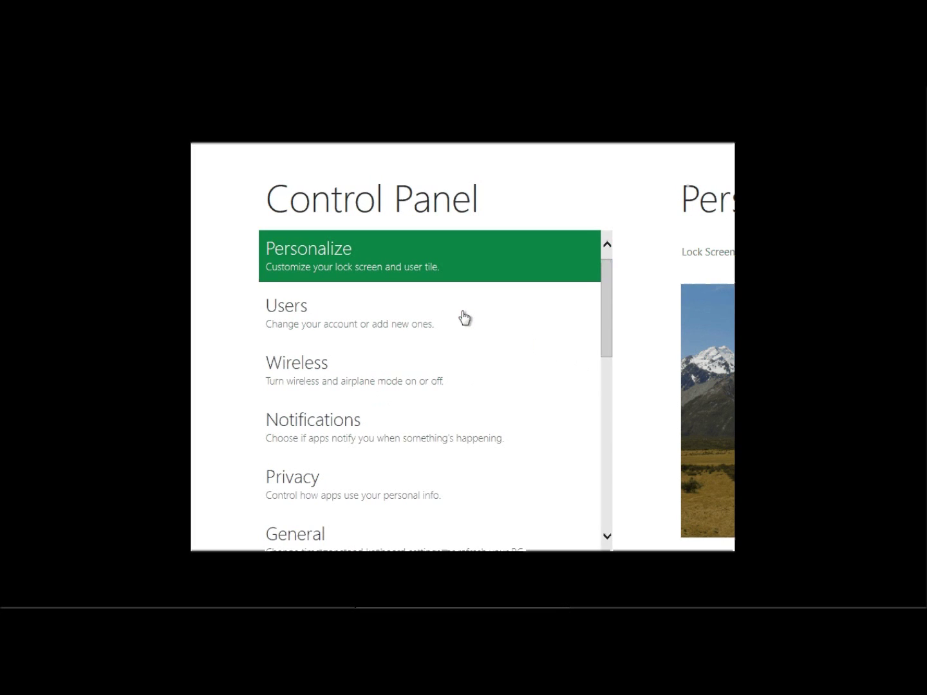
scroll(464, 318, "down", 5)
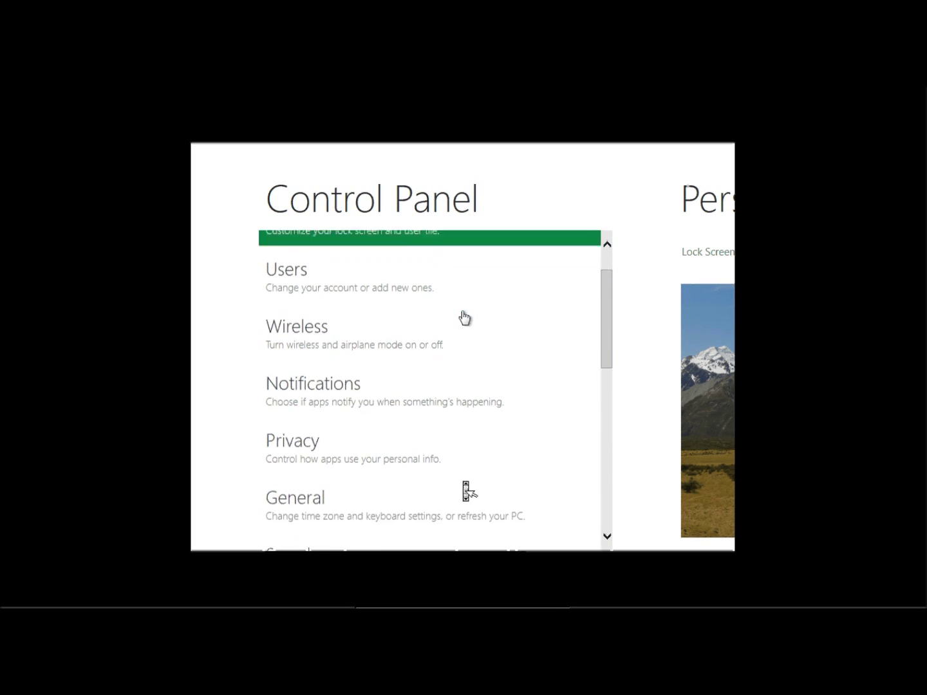
scroll(464, 317, "down", 5)
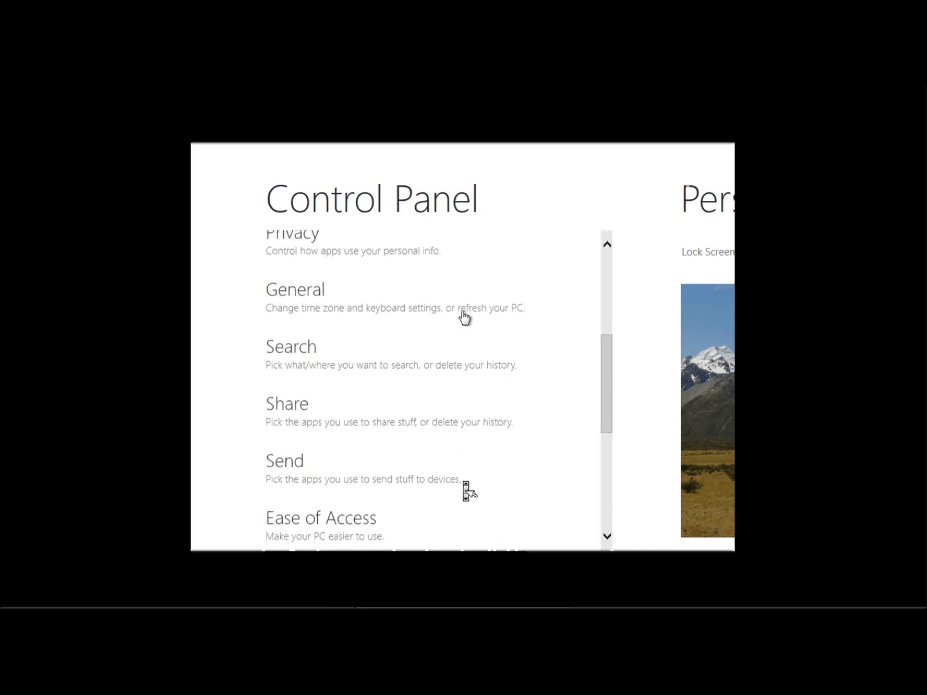
scroll(464, 318, "up", 10)
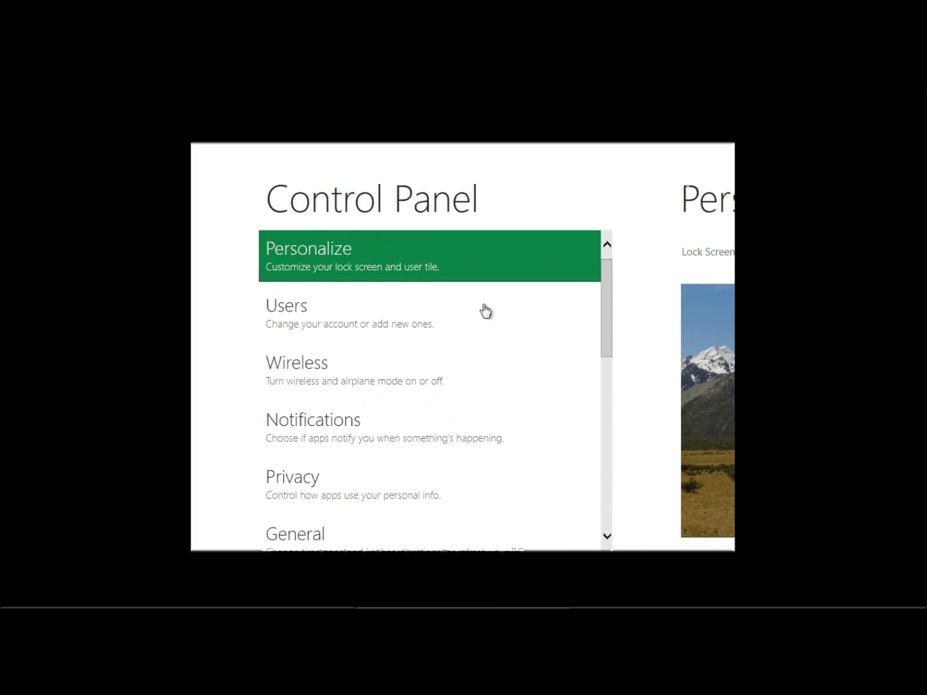
scroll(487, 311, "down", 6)
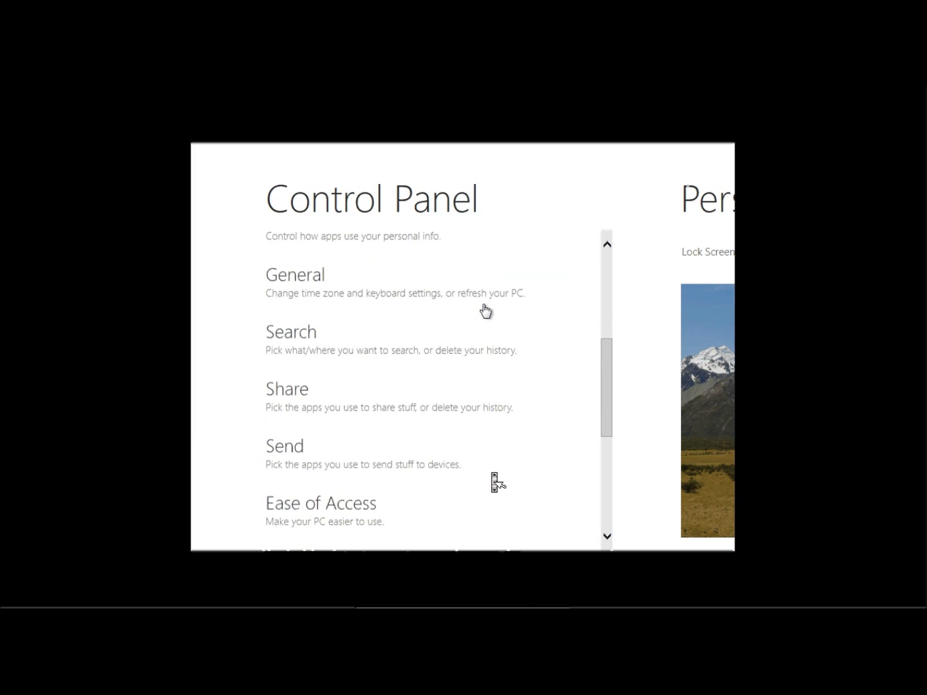
scroll(486, 311, "up", 6)
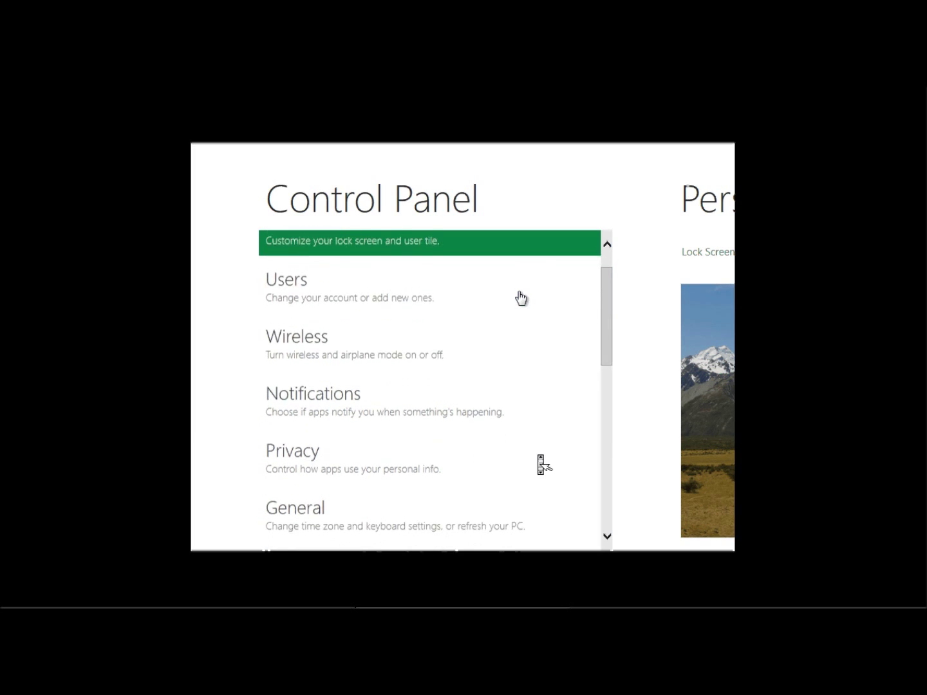
scroll(521, 297, "down", 7)
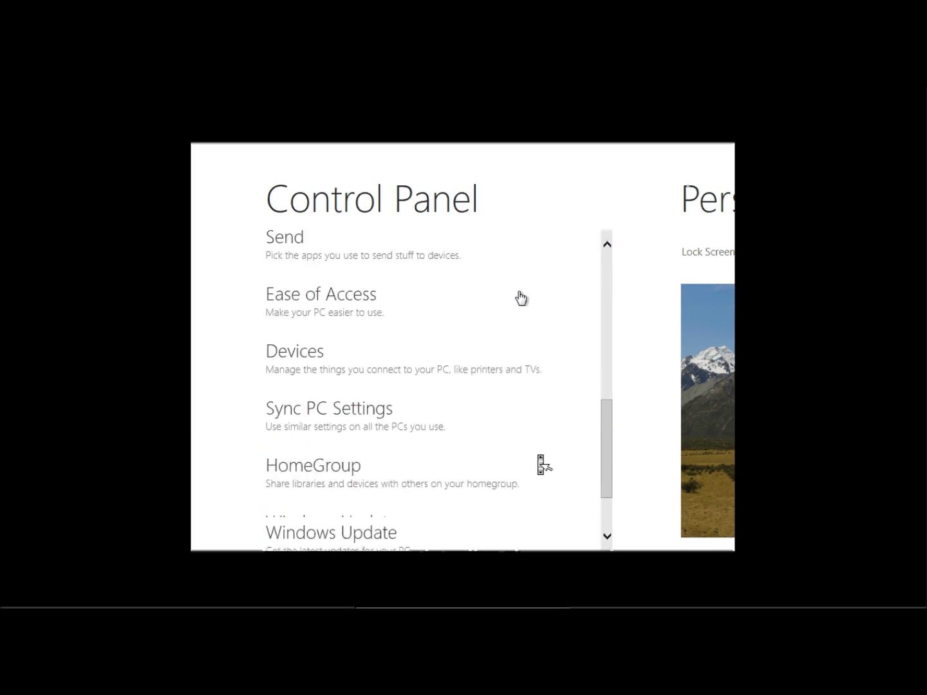
scroll(521, 297, "down", 2)
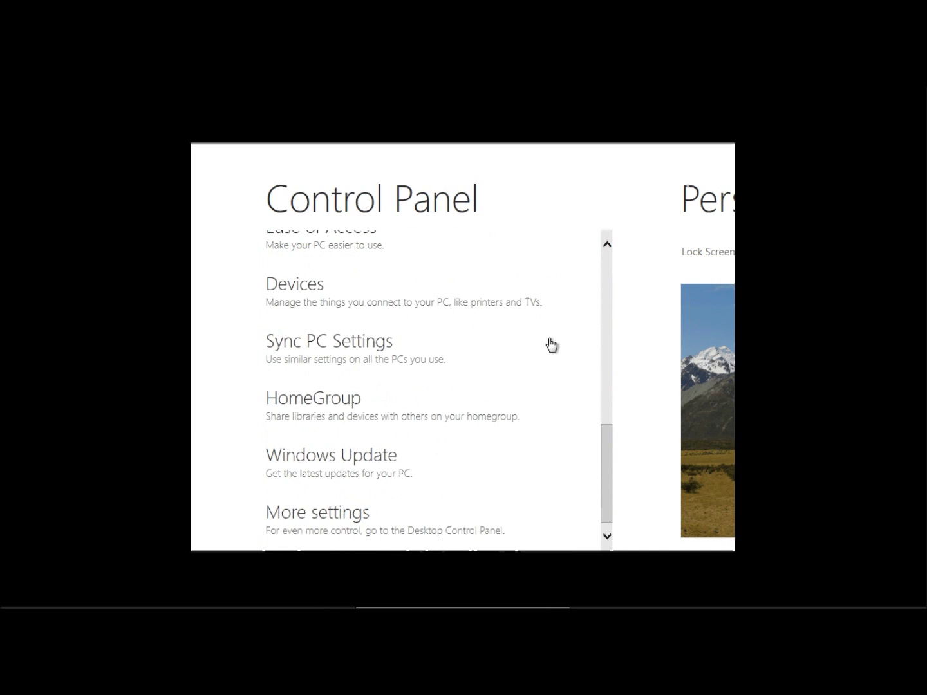
left_click_drag(605, 464, 582, 306)
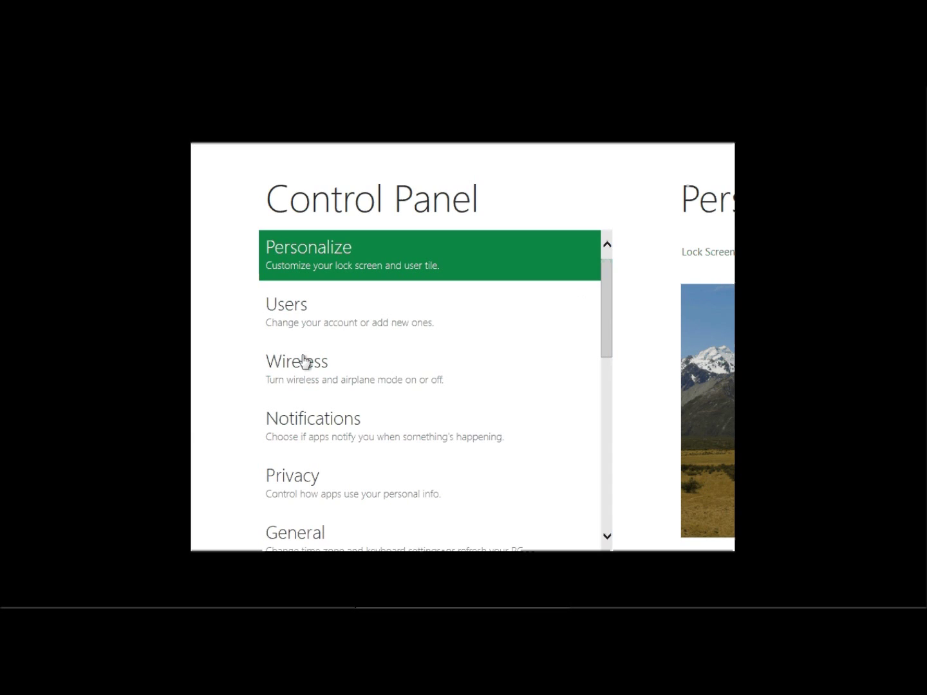
scroll(527, 329, "down", 5)
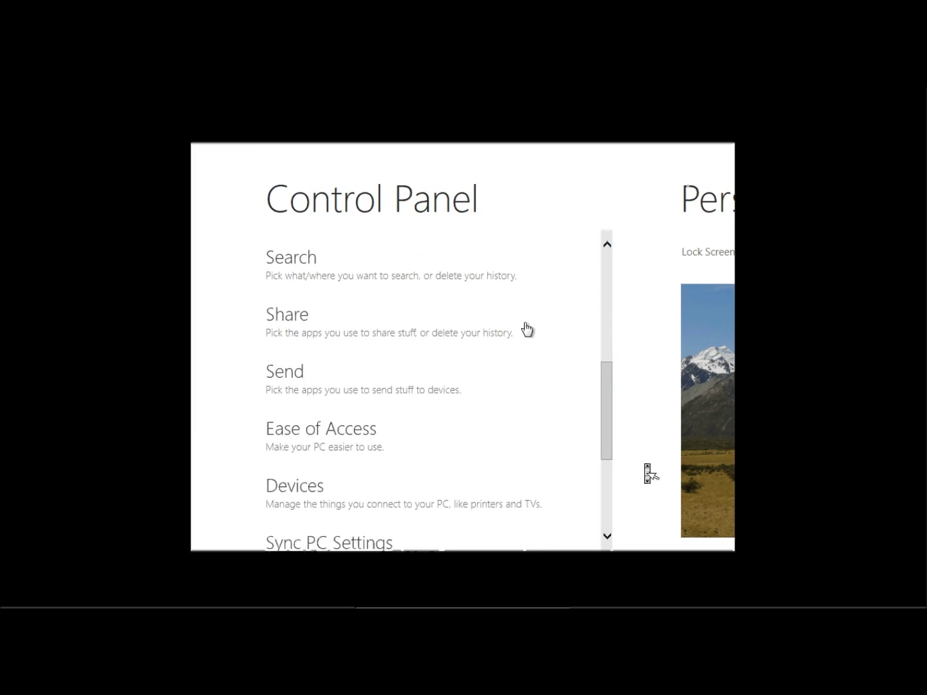
scroll(527, 329, "up", 5)
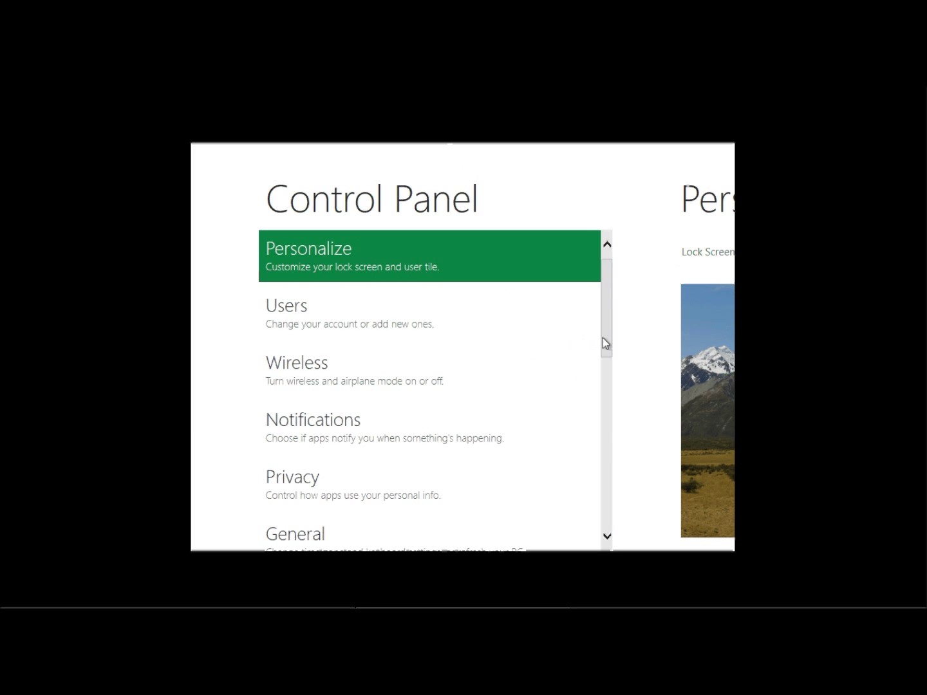
left_click_drag(605, 341, 605, 342)
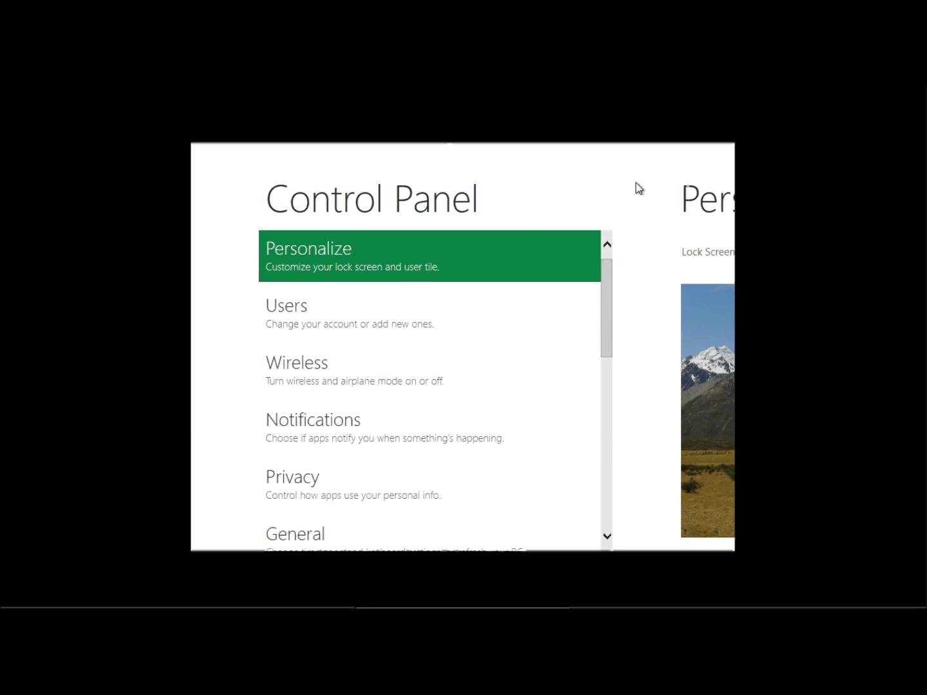
- Open Personalize and browse the Lock Screen picture thumbnails and notification slots
left_click(717, 190)
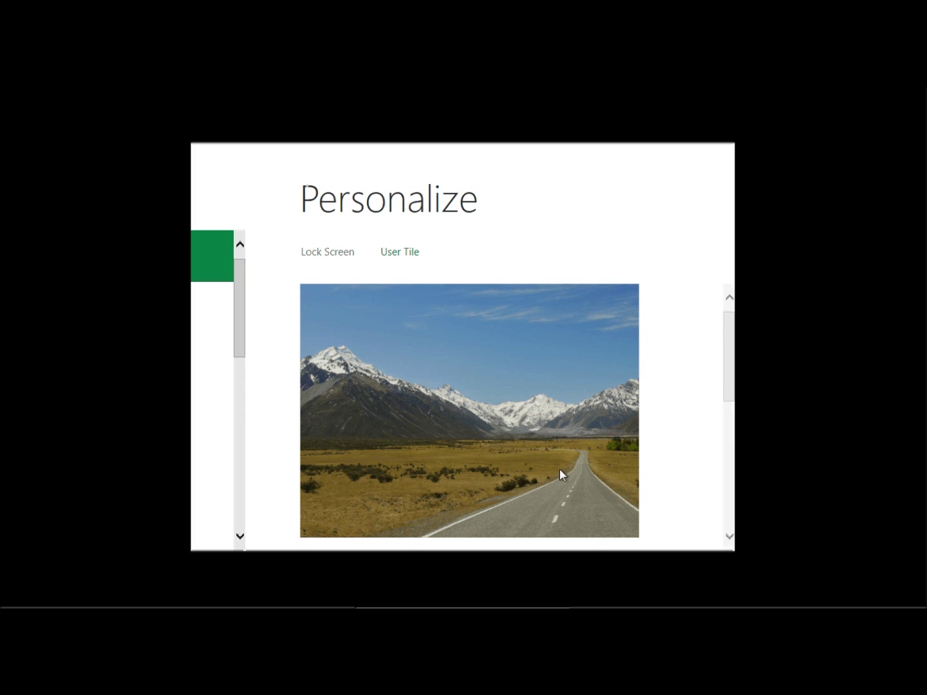
scroll(558, 475, "down", 3)
scroll(560, 475, "down", 3)
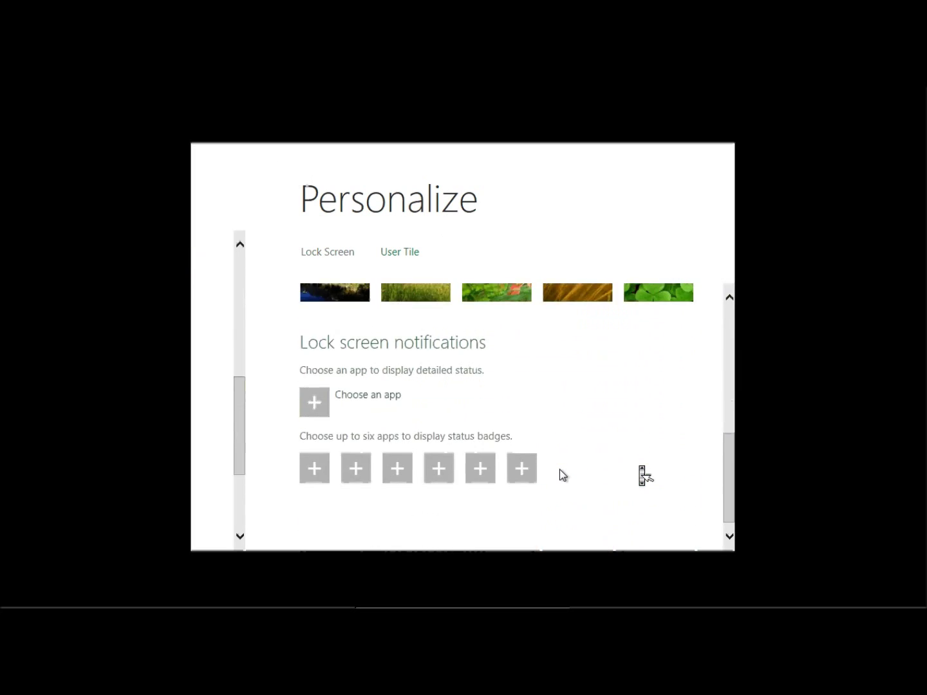
scroll(560, 475, "up", 3)
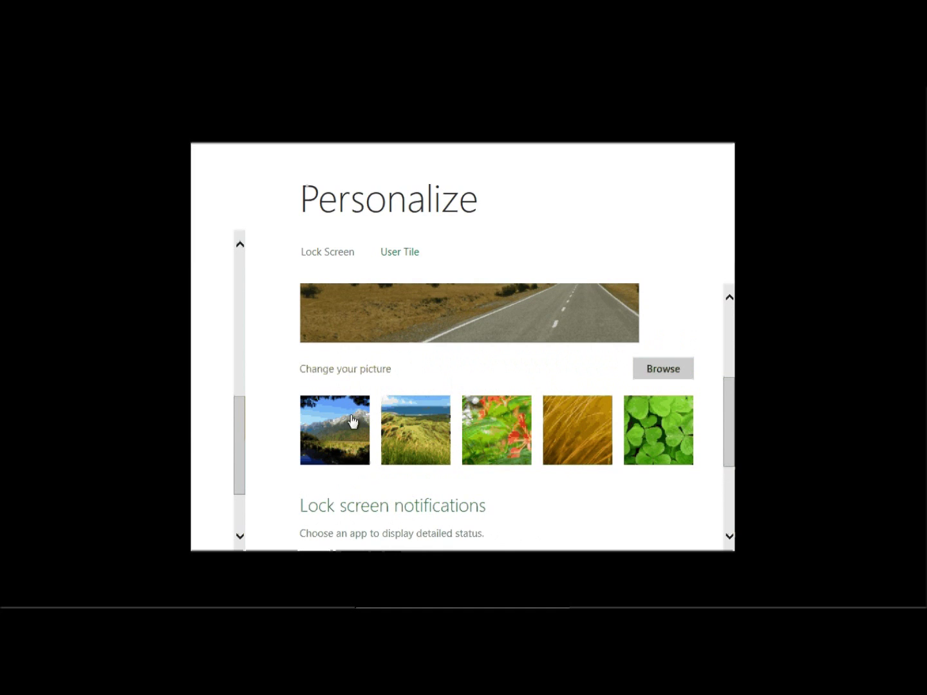
scroll(615, 431, "down", 3)
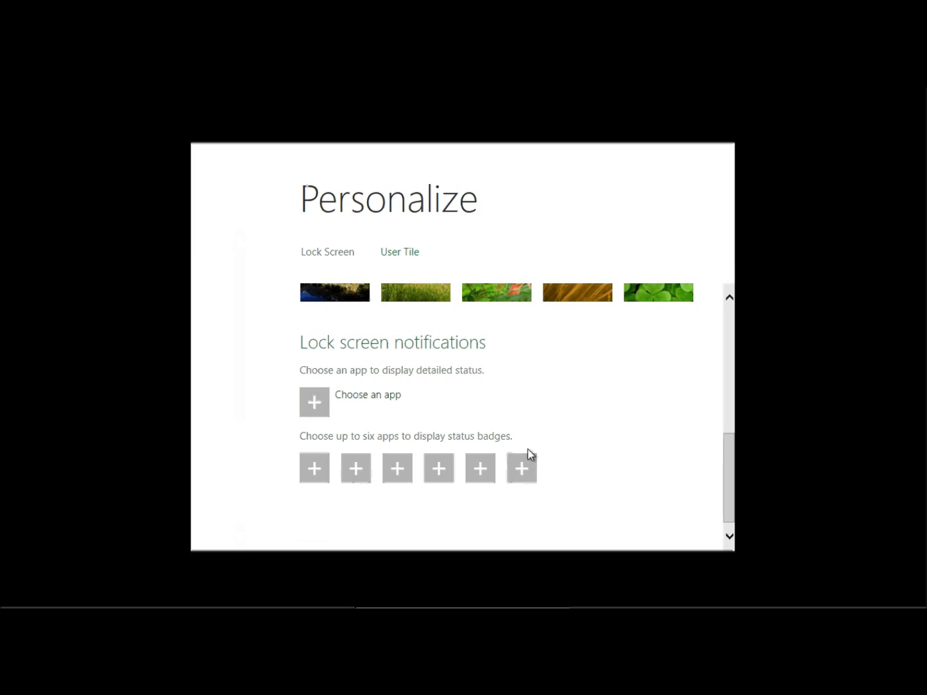
scroll(592, 409, "up", 5)
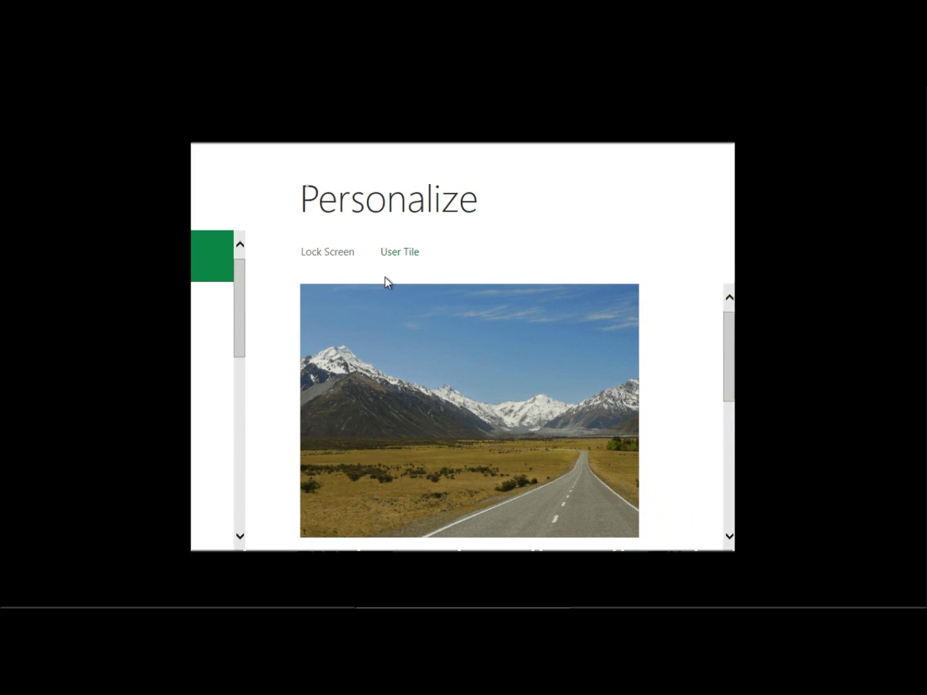
- Switch Personalize to the User Tile page showing the current account picture and webcam options
left_click(386, 256)
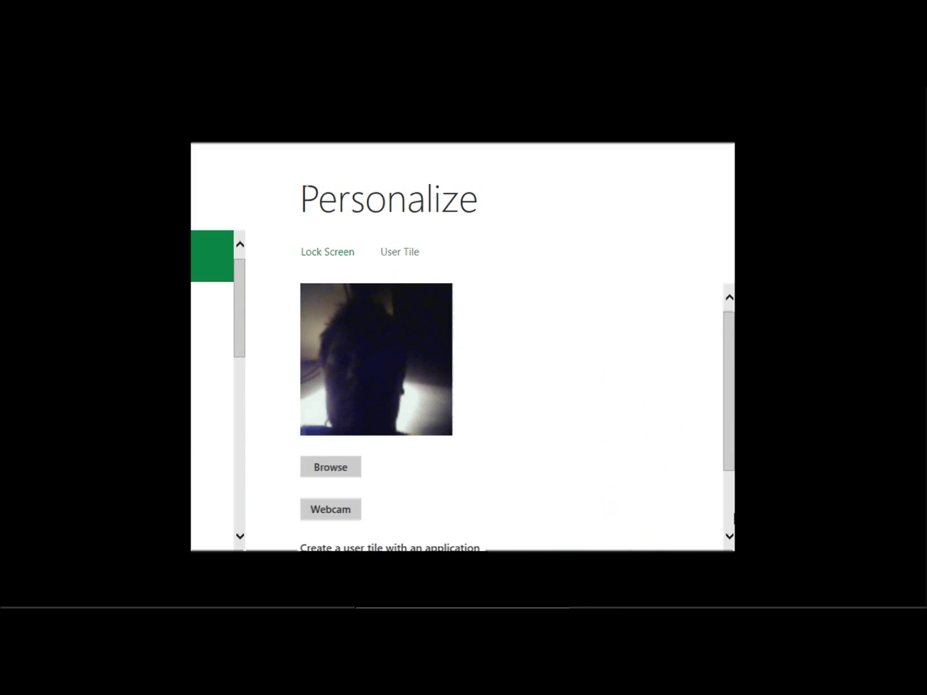
scroll(658, 345, "down", 1)
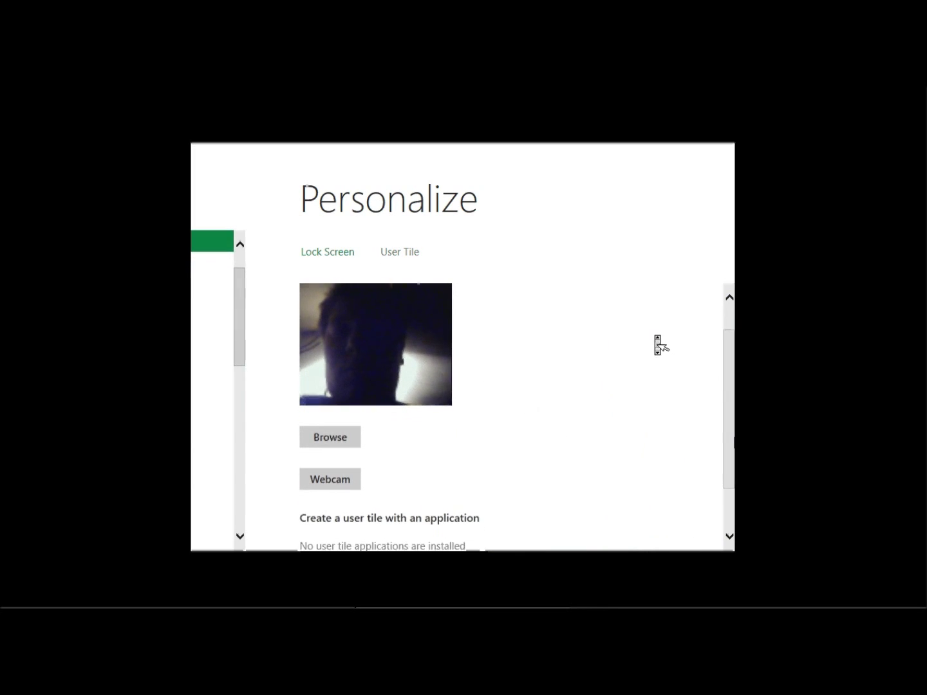
scroll(657, 346, "down", 1)
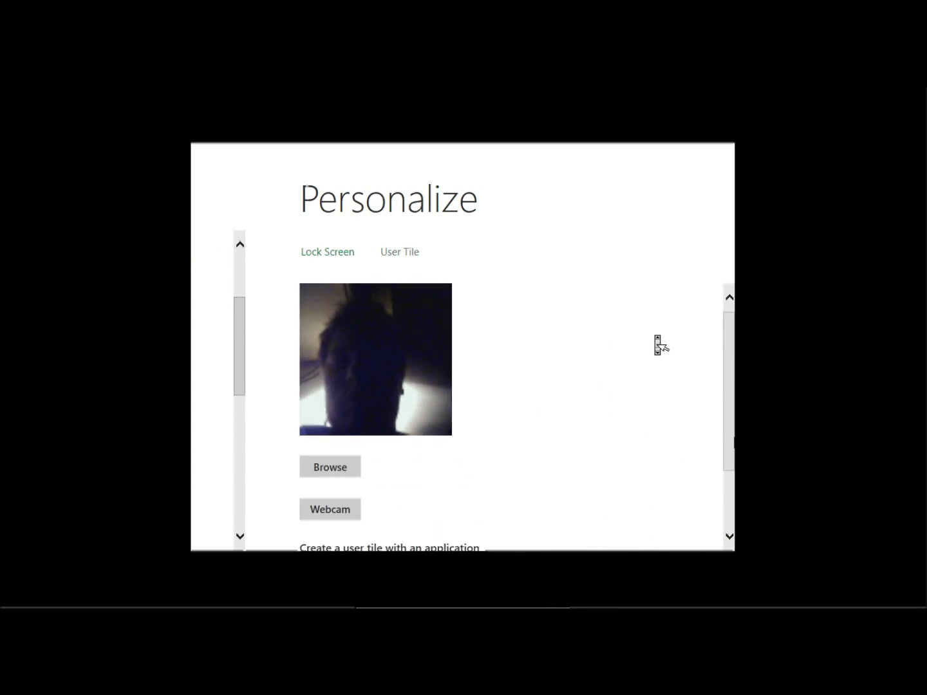
scroll(658, 345, "up", 2)
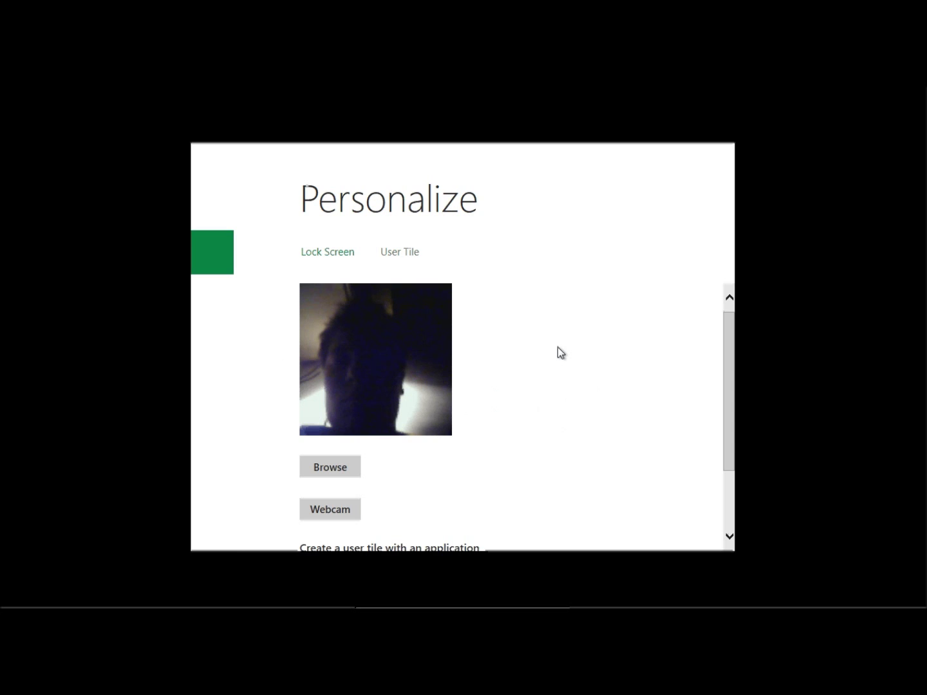
- View the Users account settings, then return to the category list
left_click(211, 184)
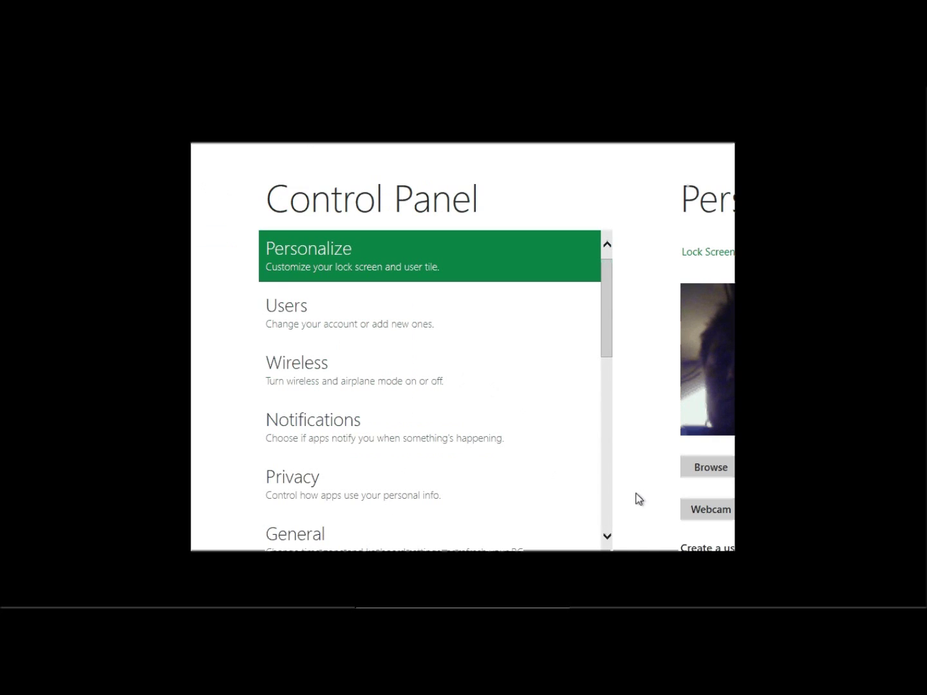
left_click(418, 338)
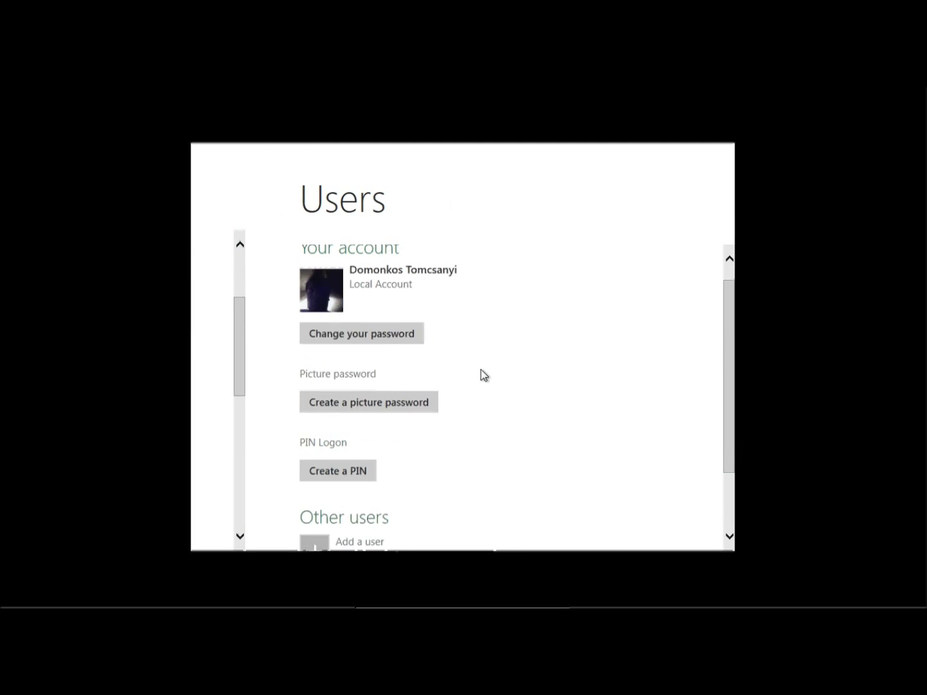
left_click(220, 186)
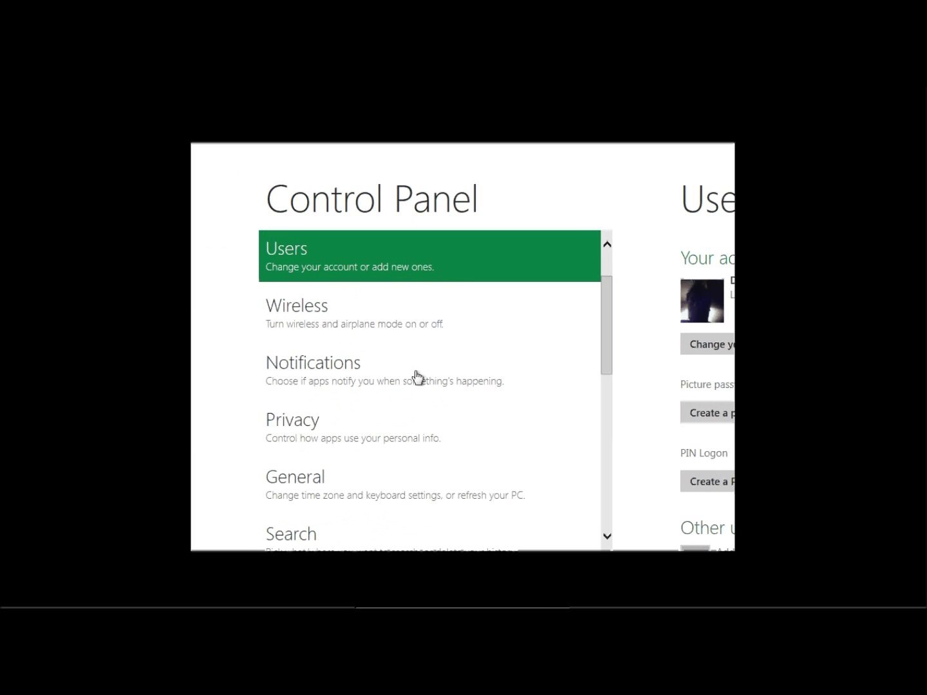
- Review the Notifications app toggles, such as Alarms, BUILD and Internet Explorer, then go back
left_click(361, 370)
scroll(567, 391, "down", 5)
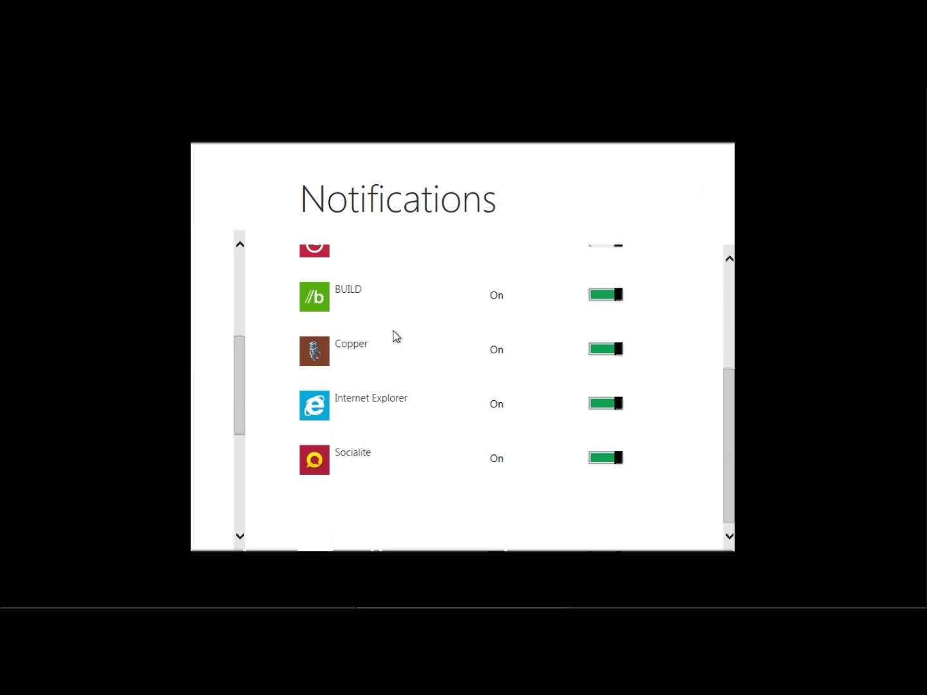
scroll(394, 335, "up", 2)
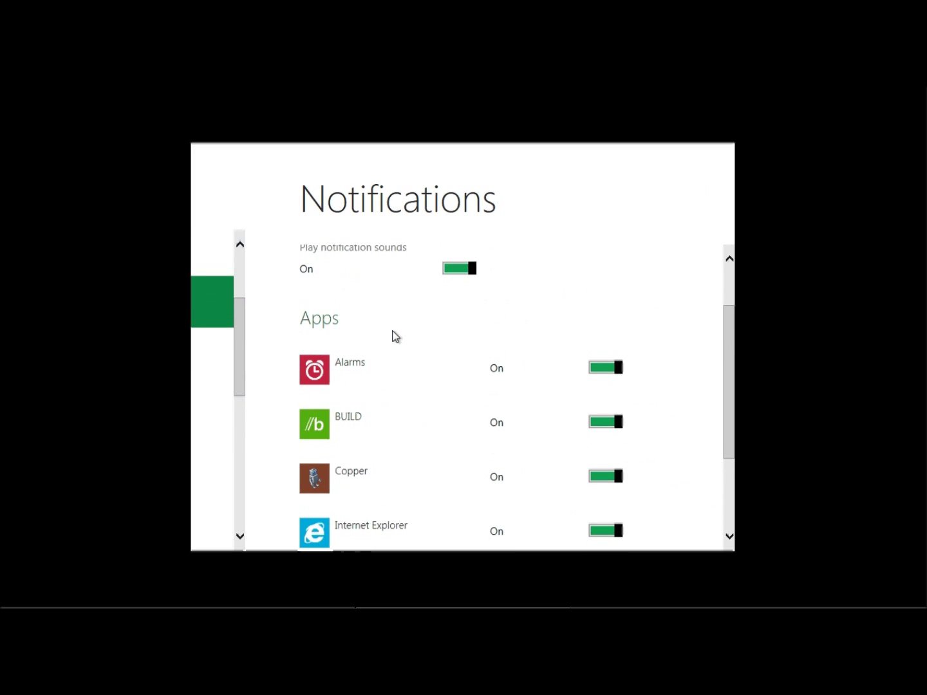
scroll(424, 392, "down", 2)
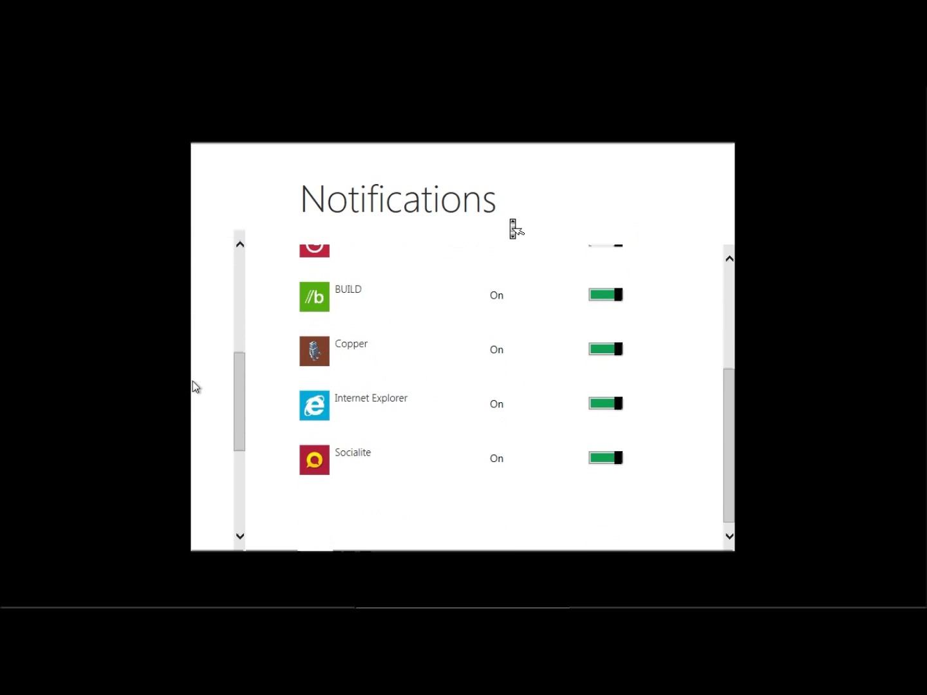
mouse_move(192, 380)
left_click(234, 201)
- Scroll the Control Panel categories to the bottom, showing Windows Update and More settings
scroll(380, 444, "down", 2)
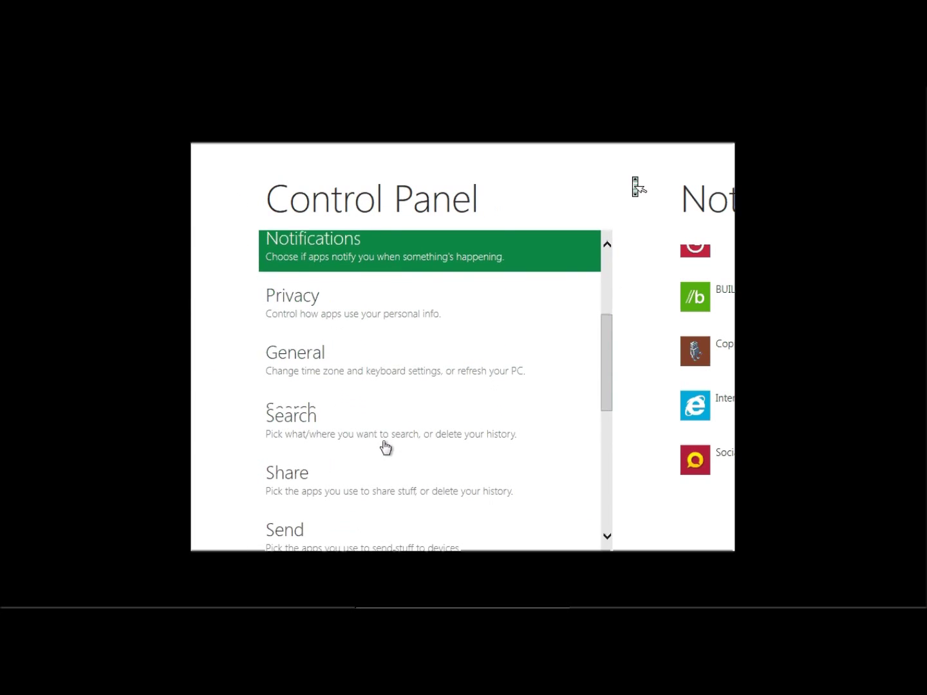
scroll(385, 447, "down", 2)
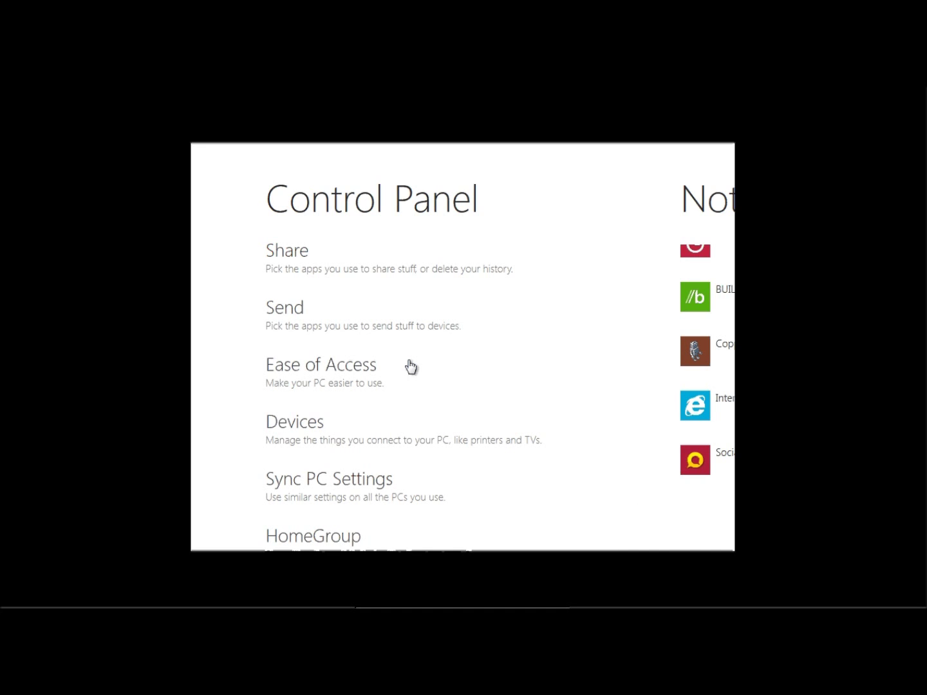
scroll(410, 368, "down", 3)
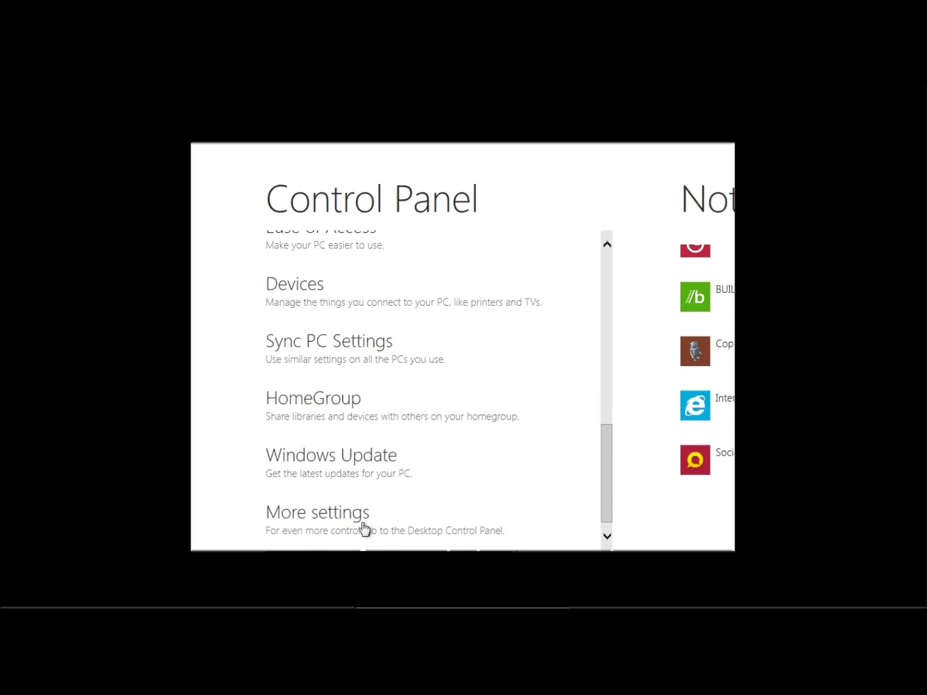
- Open and close the desktop Control Panel, then check the Devices charm for the desktop
left_click(327, 527)
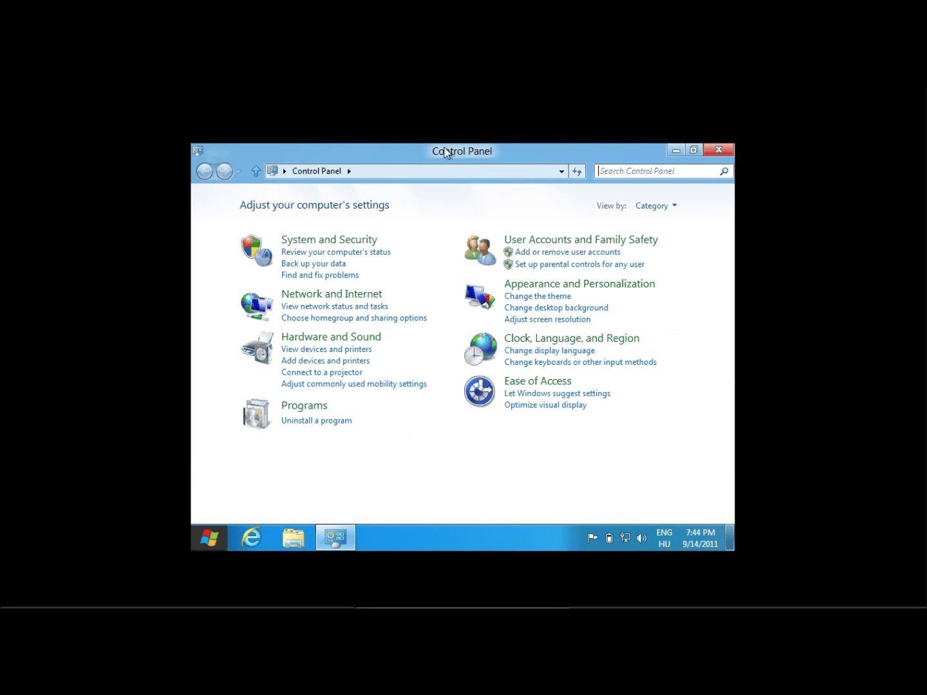
left_click(717, 150)
key("super+c")
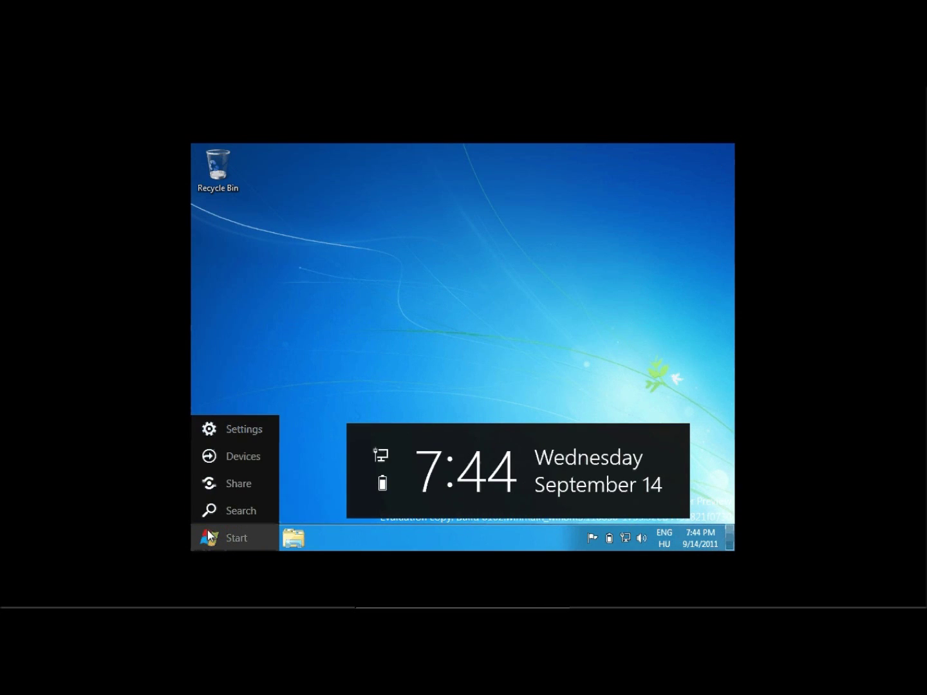
left_click(234, 452)
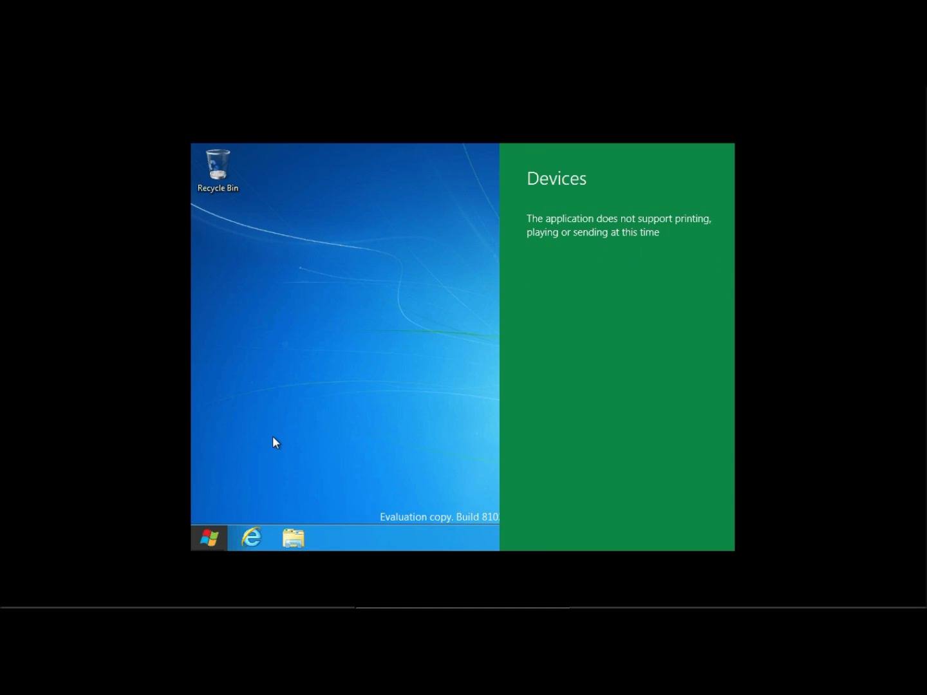
- Share a screenshot of the desktop through the Share charm, then return to Start
mouse_move(193, 548)
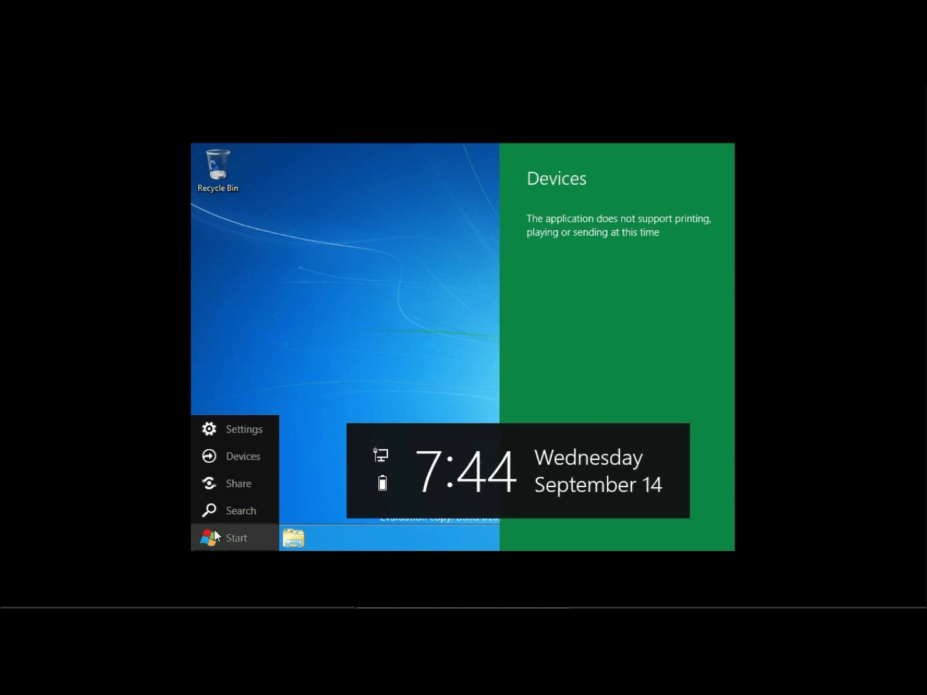
left_click(227, 493)
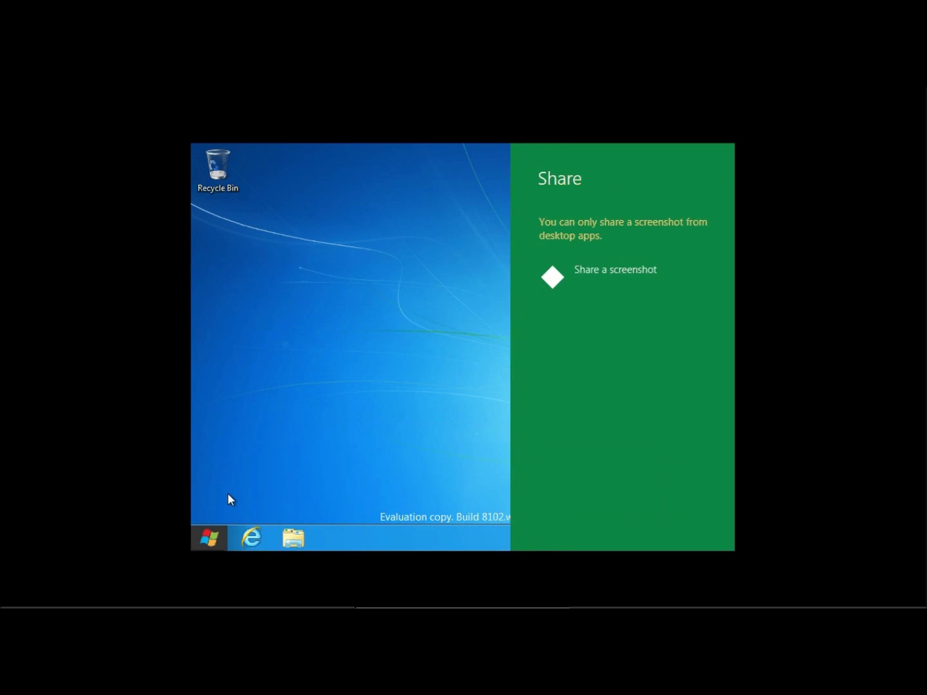
left_click(574, 278)
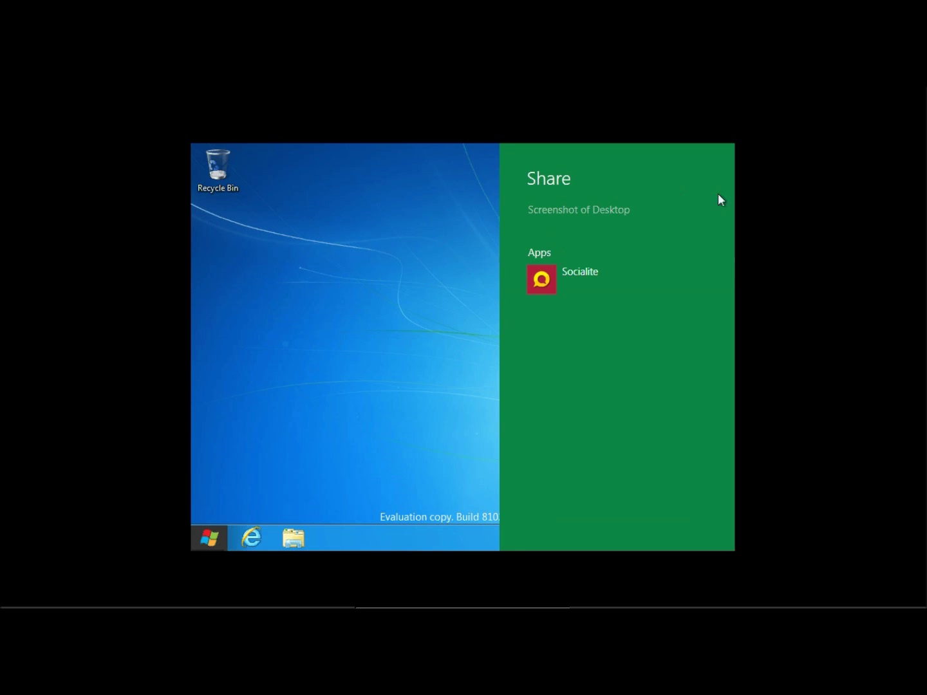
left_click(210, 538)
left_click(209, 538)
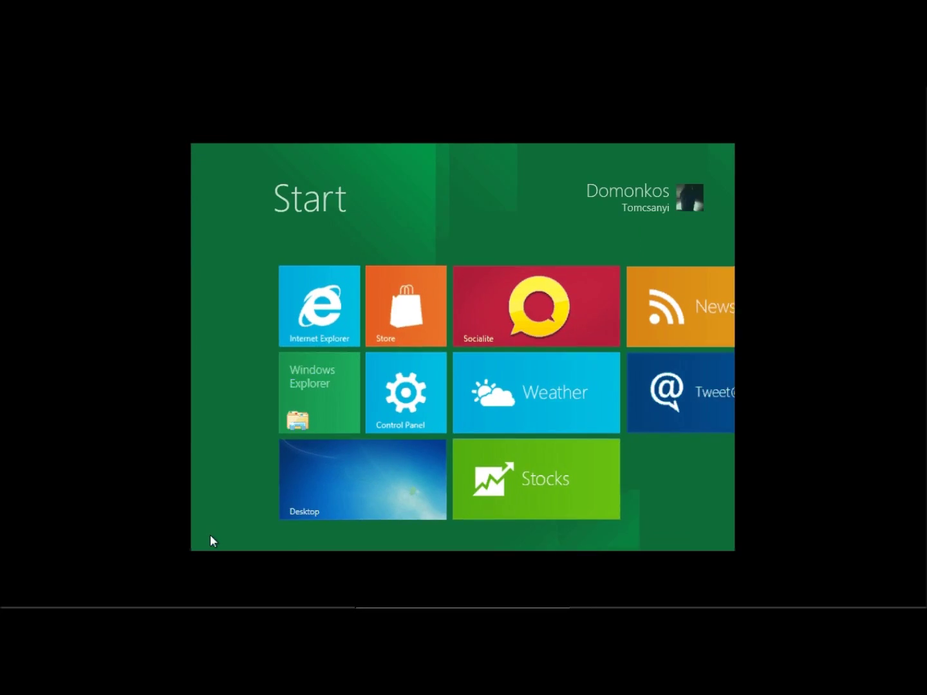
mouse_move(194, 548)
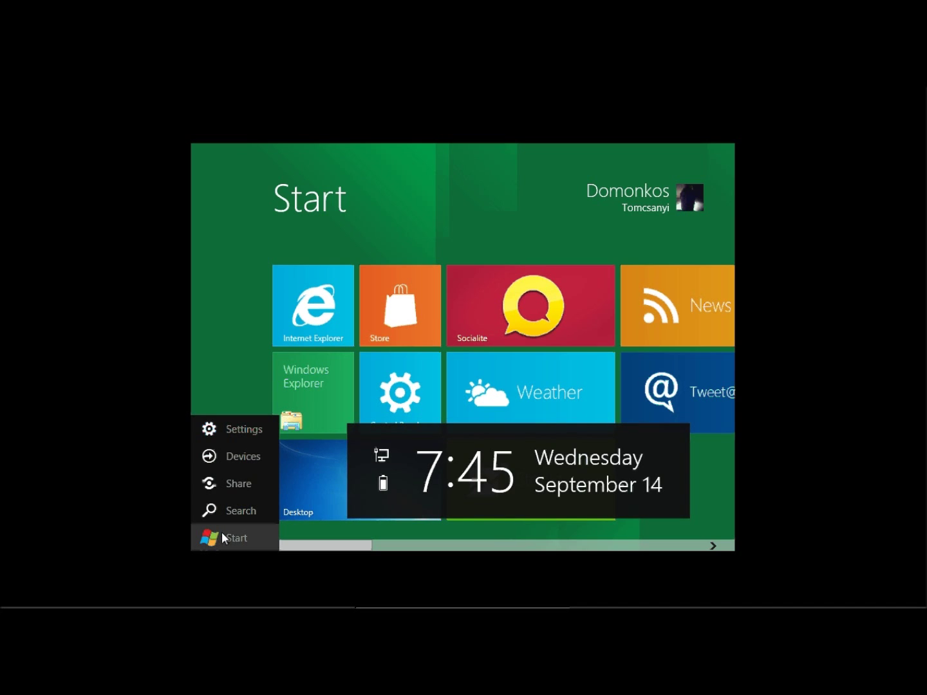
left_click(221, 519)
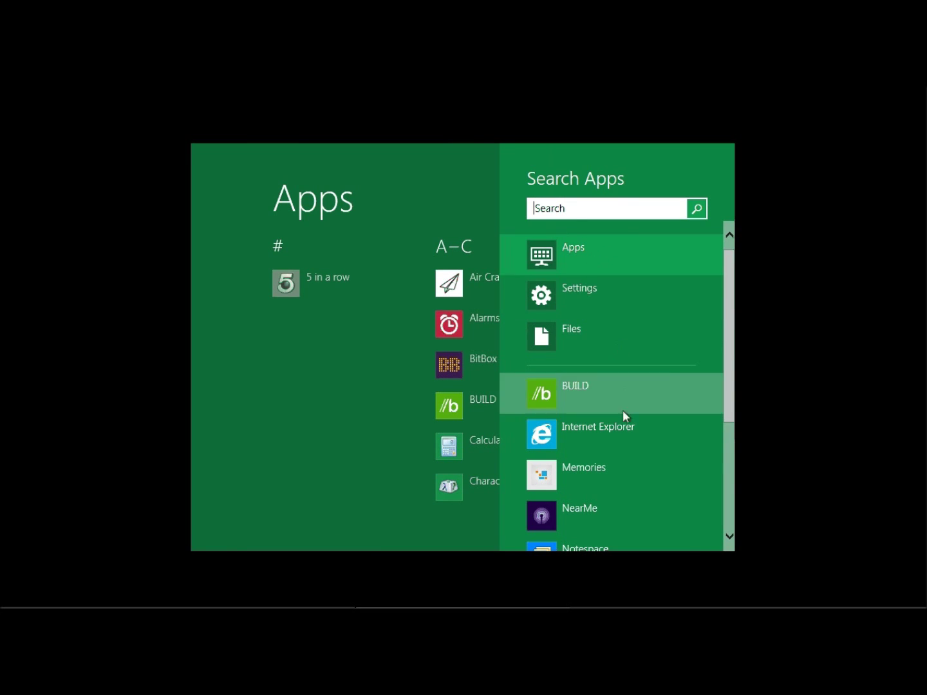
left_click(579, 419)
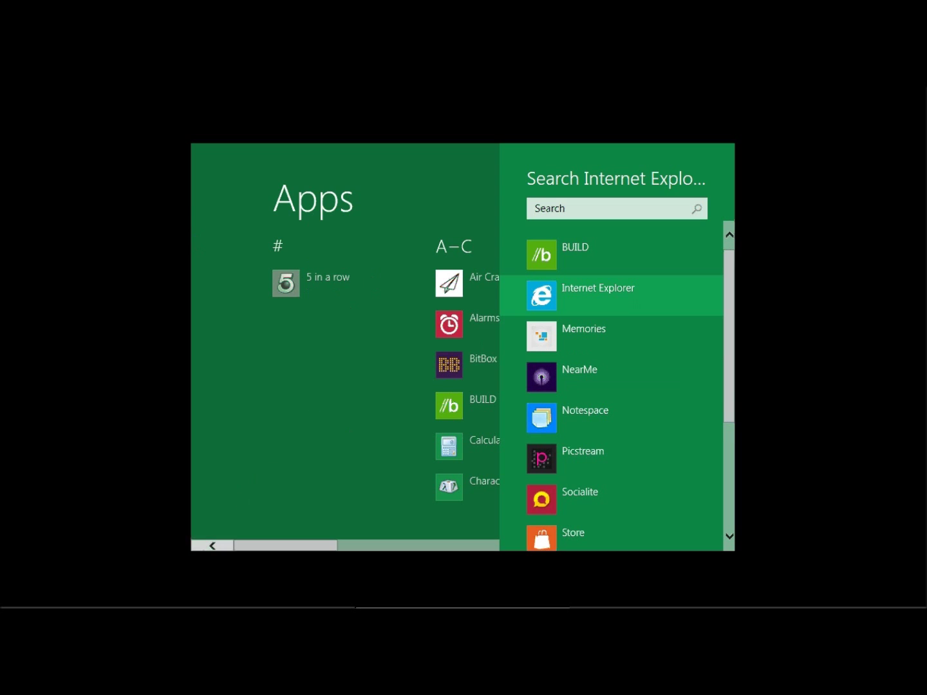
left_click(200, 546)
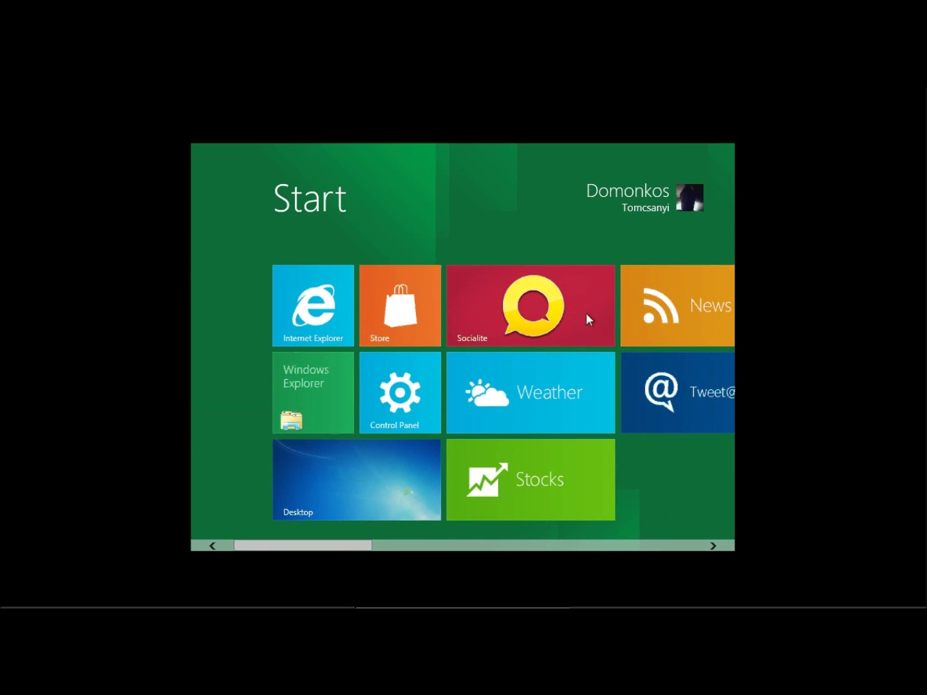
left_click(690, 317)
left_click(654, 320)
left_click_drag(359, 546, 349, 525)
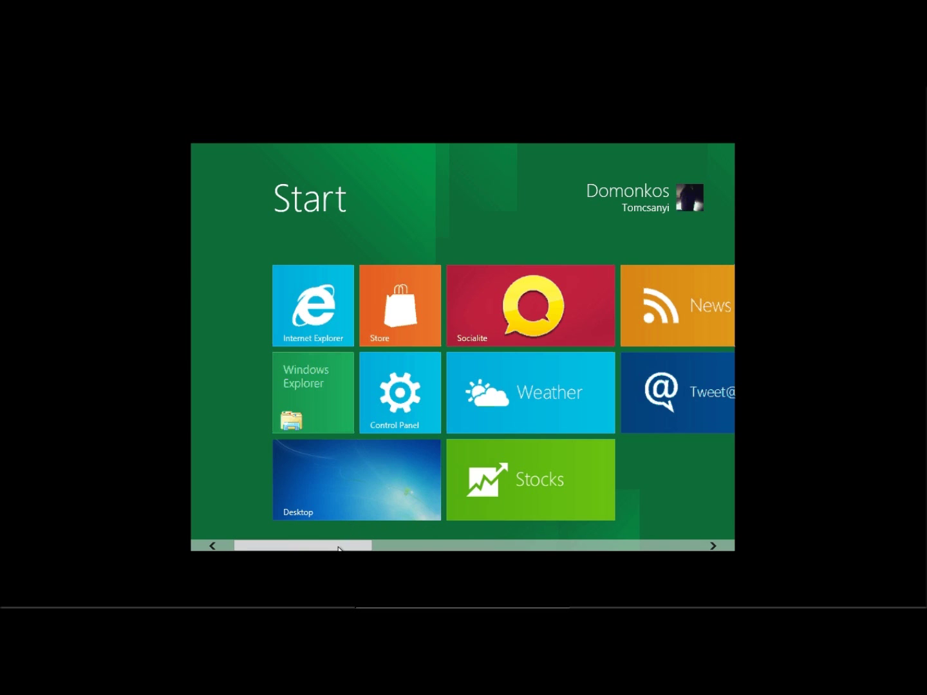
left_click_drag(339, 548, 309, 546)
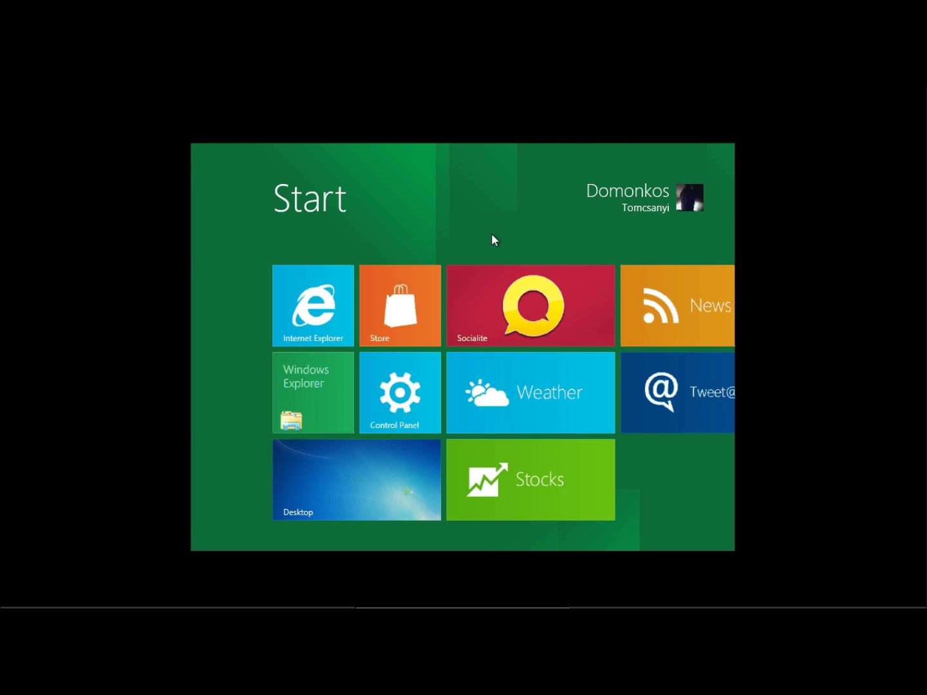
- Use the Desktop tile to reach the desktop with the Recycle Bin and taskbar
left_click(325, 494)
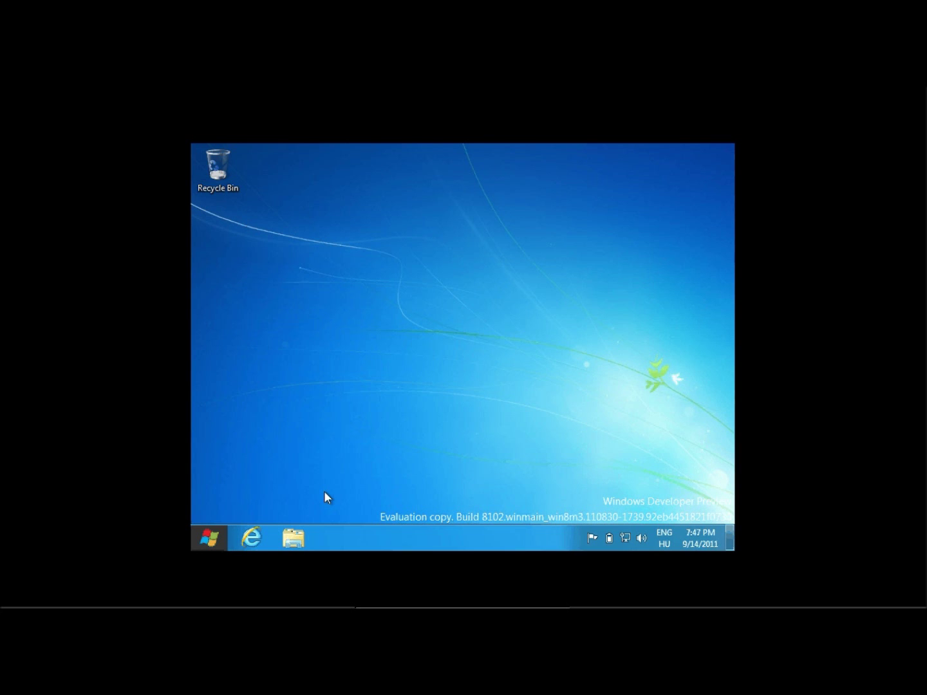
- Return to the Start screen, scroll right through the further app tiles, then back to the first group
left_click(218, 534)
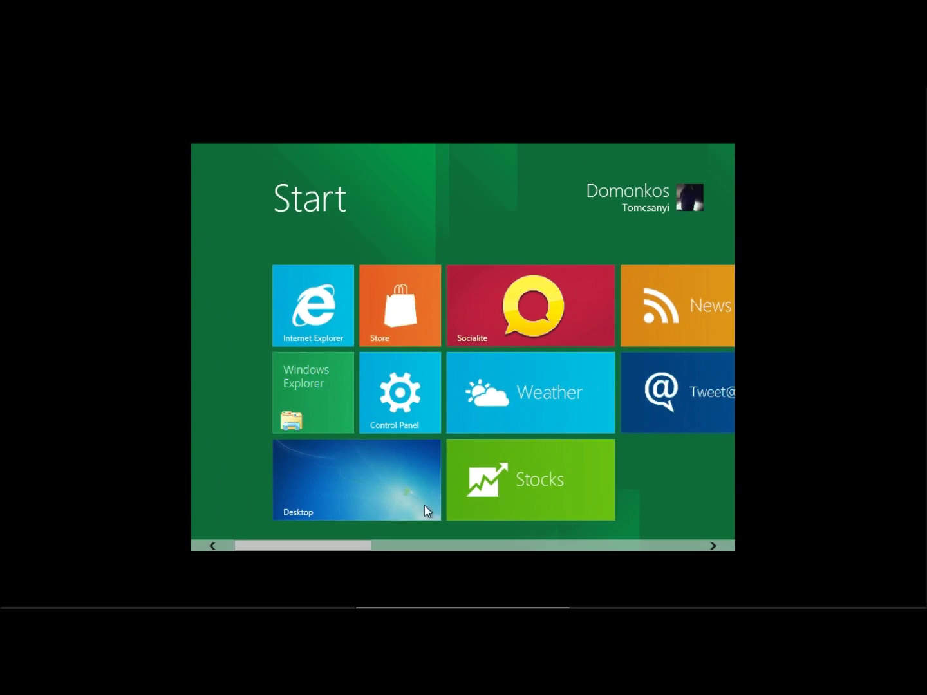
left_click(729, 546)
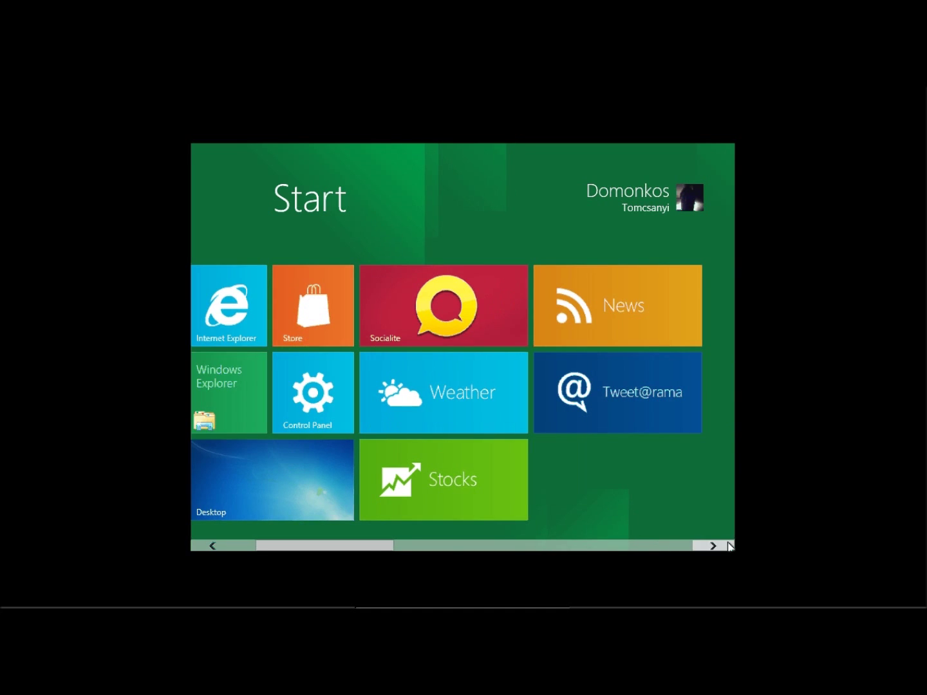
left_click(729, 546)
left_click(728, 545)
left_click(729, 546)
left_click(729, 546)
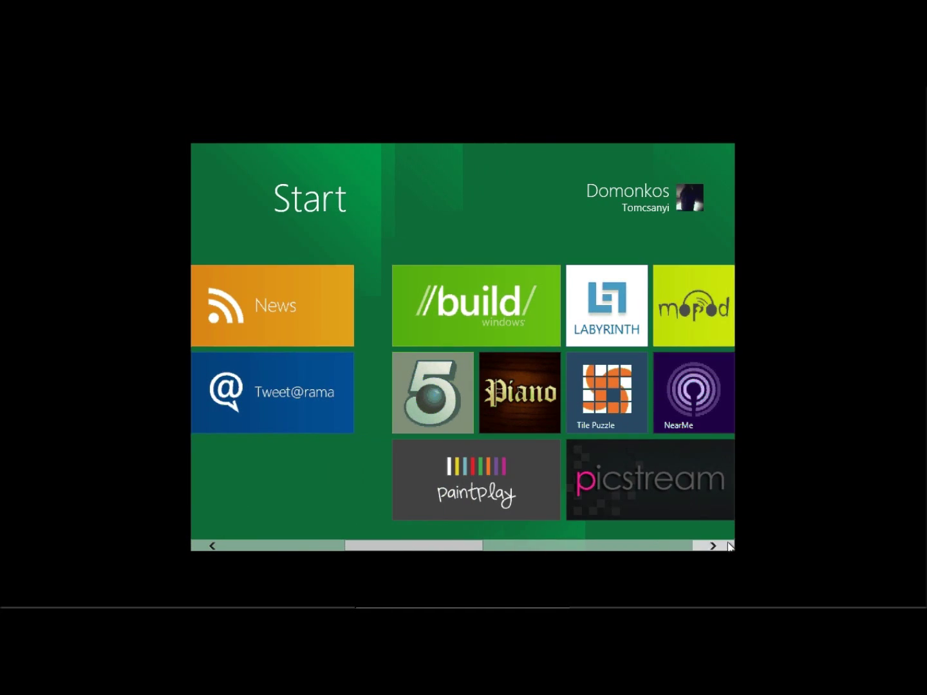
left_click_drag(430, 547, 277, 549)
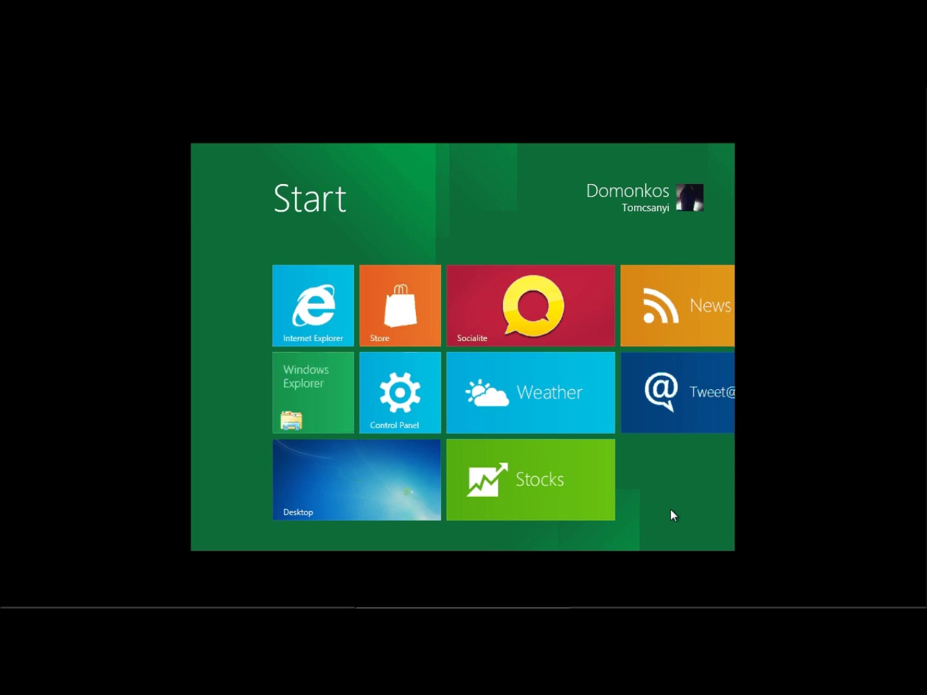
left_click(683, 203)
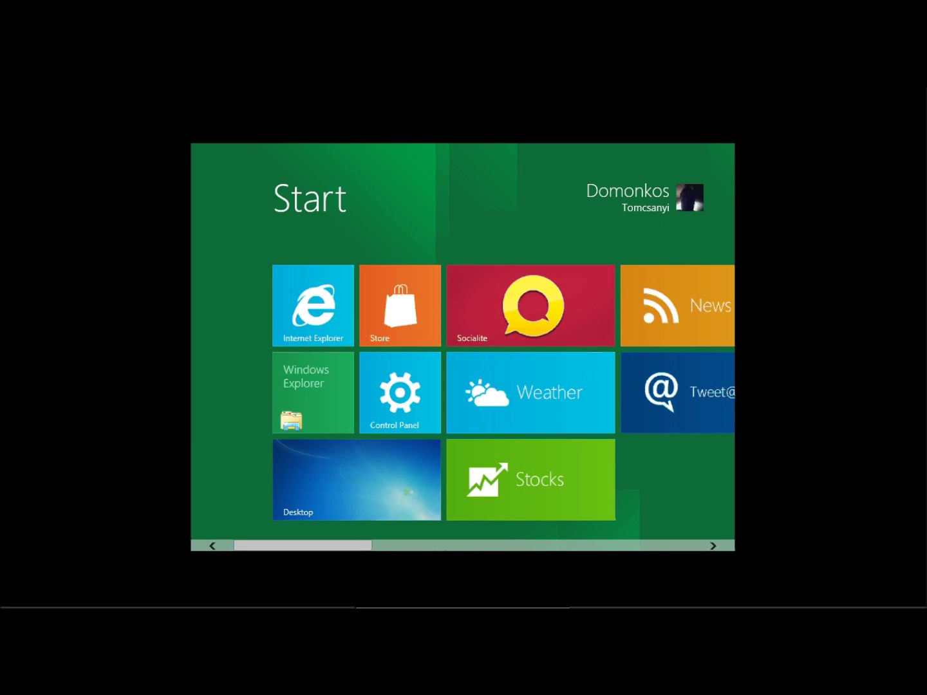
- Choose Log off from the account picture menu to reach the lock screen
left_click(685, 193)
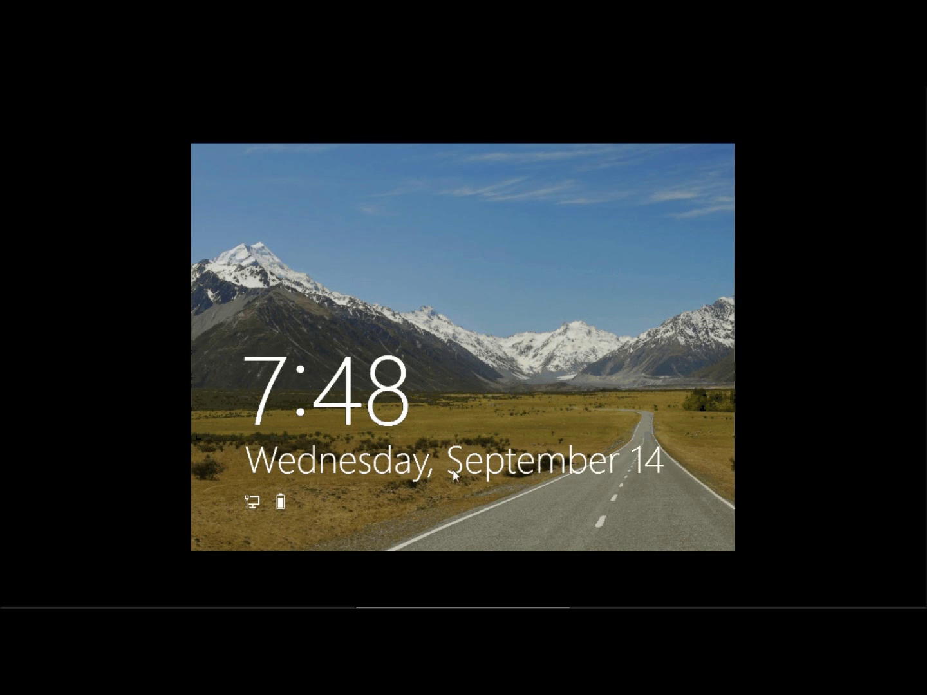
- Dismiss the lock screen and choose Shut down from the sign-in screen's power options
left_click(454, 472)
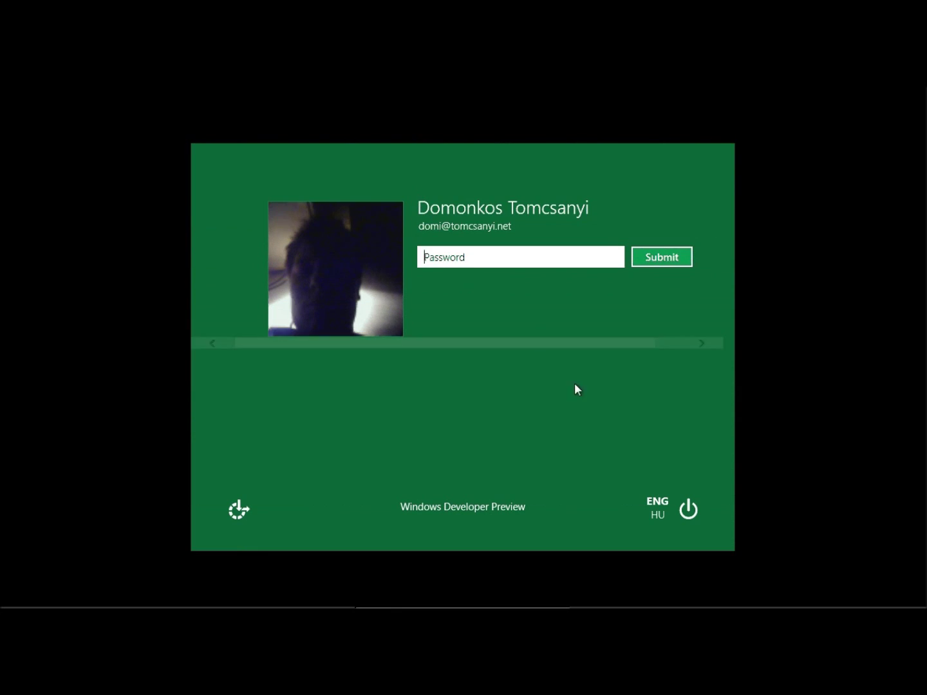
left_click(698, 511)
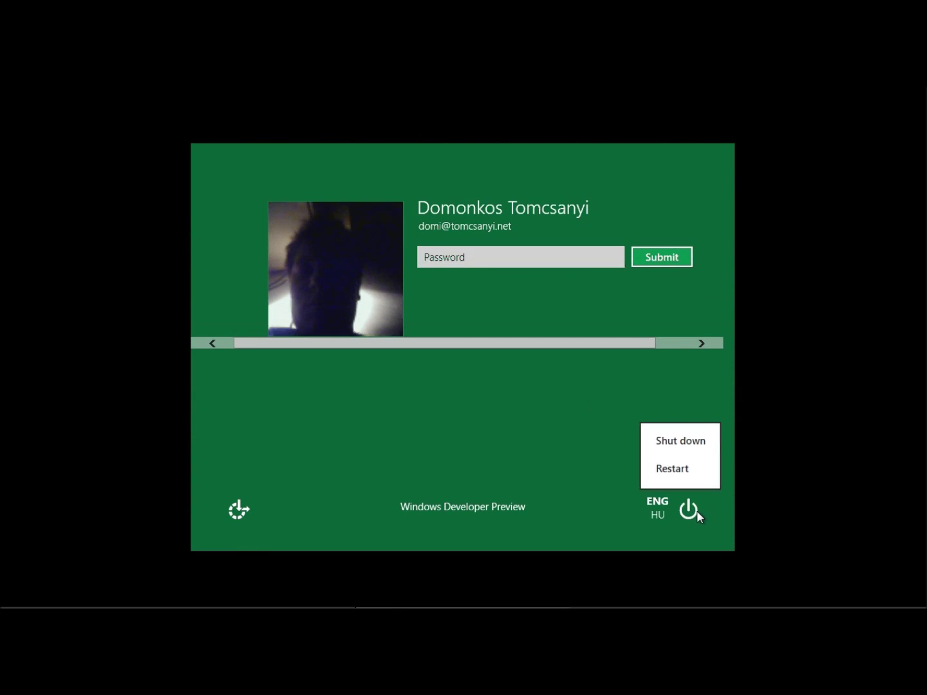
left_click(675, 449)
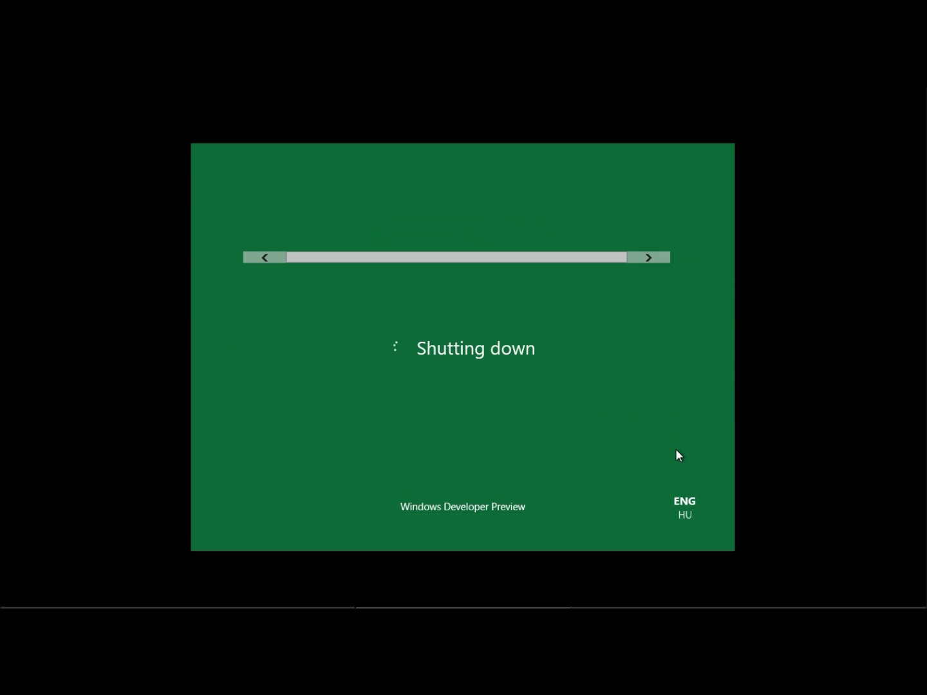